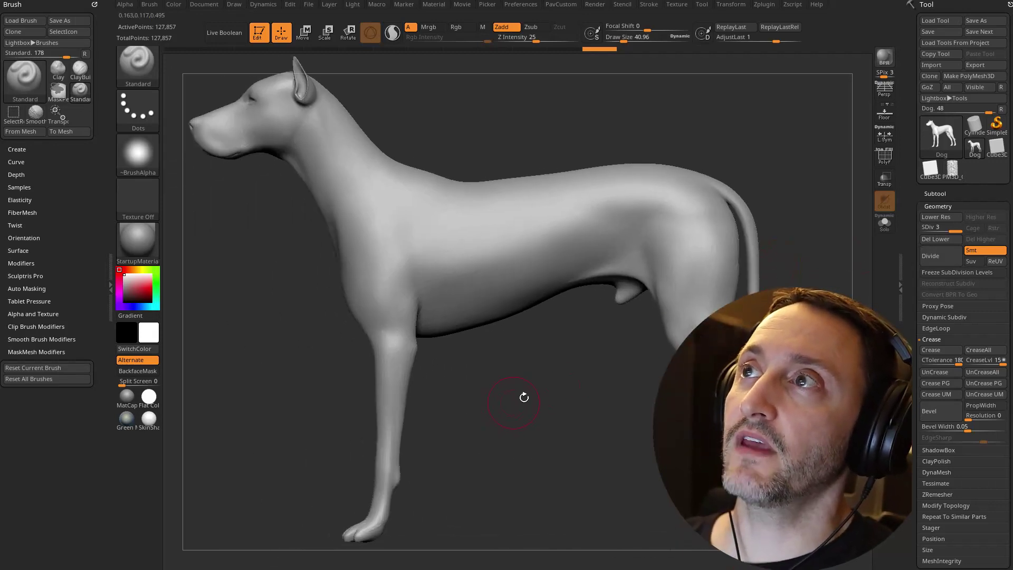
Activate the Move gizmo and draw topological masks along the dog's legs, leaving the lower front leg unmasked
key("w")
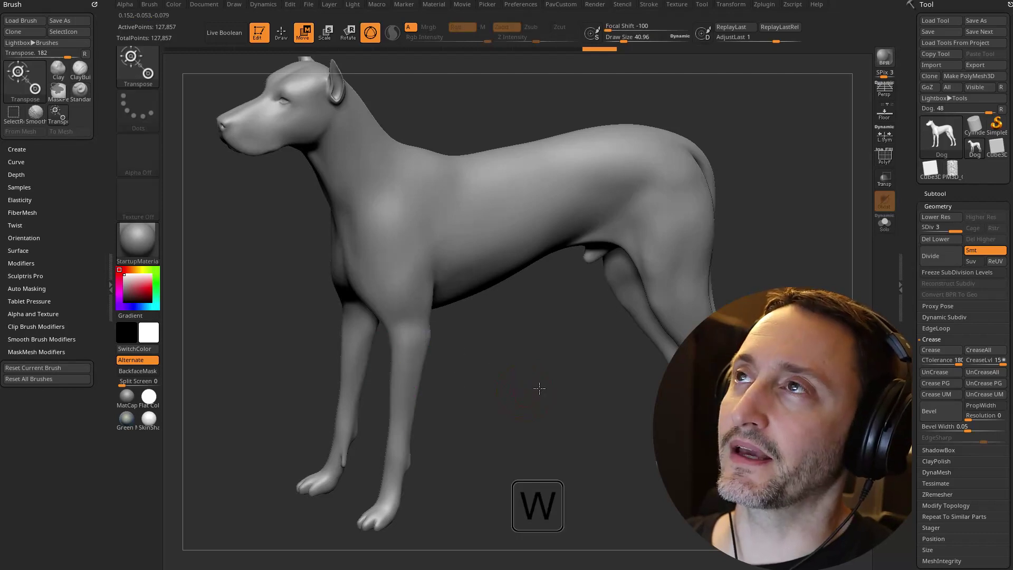
left_click_drag(722, 265, 732, 362, "ctrl")
left_click_drag(638, 414, 482, 401, "alt")
left_click_drag(588, 351, 608, 403, "ctrl")
left_click_drag(659, 422, 771, 422, "alt")
left_click_drag(372, 340, 371, 400, "ctrl")
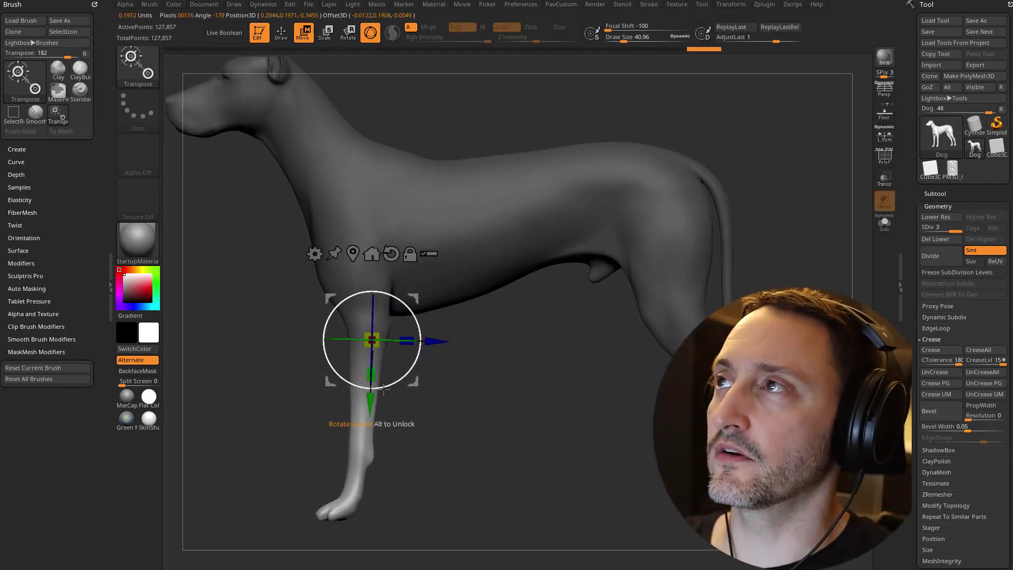
Isolate the tail and the front leg in turn with topological masks, and switch from the gizmo to the Transpose line
left_click_drag(770, 195, 675, 265, "alt")
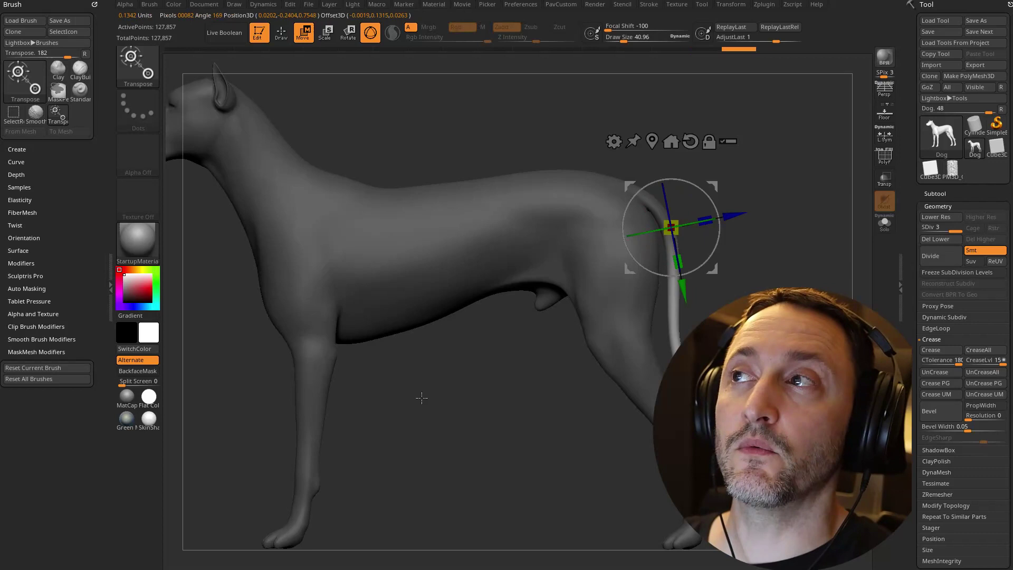
left_click_drag(421, 399, 488, 389, "alt")
left_click_drag(381, 323, 381, 374, "ctrl")
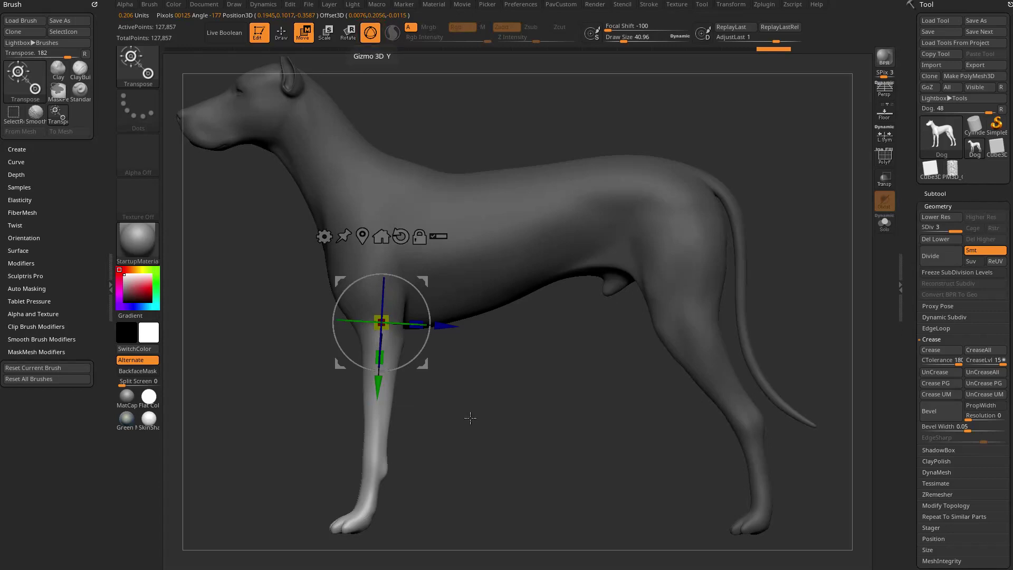
key("y")
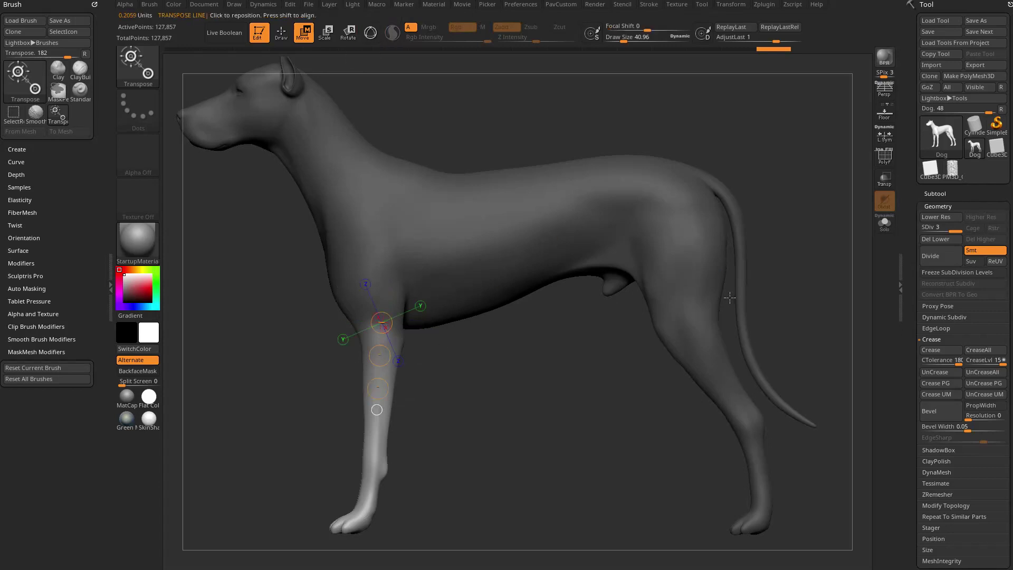
Switch to the browser, search the YouTube channel for "transpose", and return to ZBrush
left_click_drag(897, 569, 297, 59)
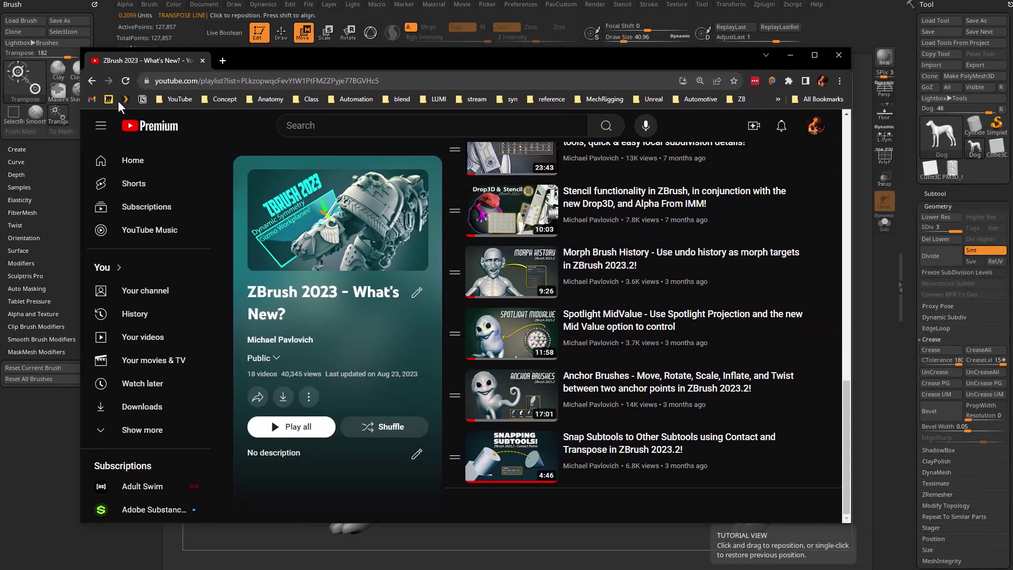
left_click(91, 81)
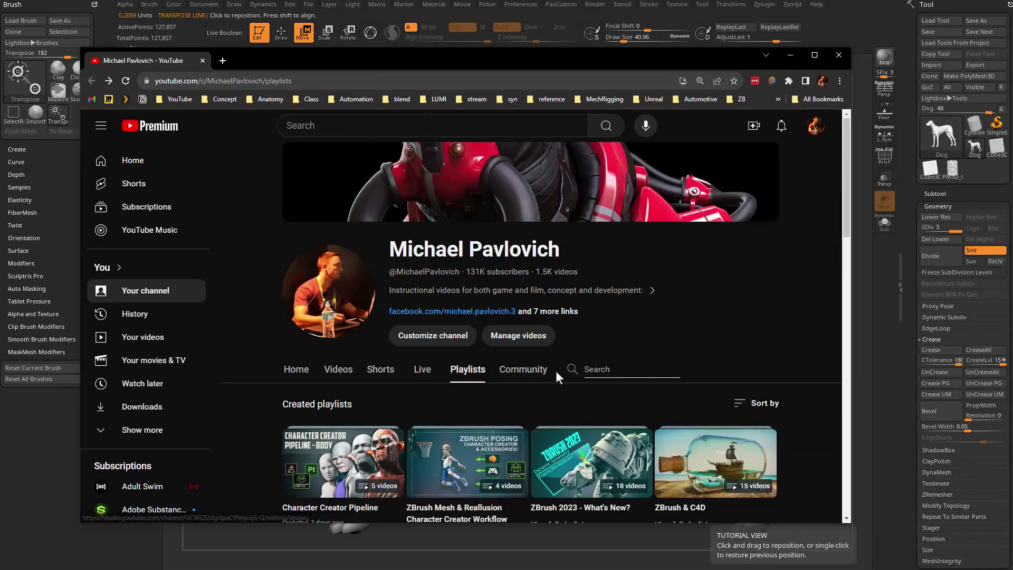
scroll(633, 391, "down", 3)
scroll(682, 407, "up", 5)
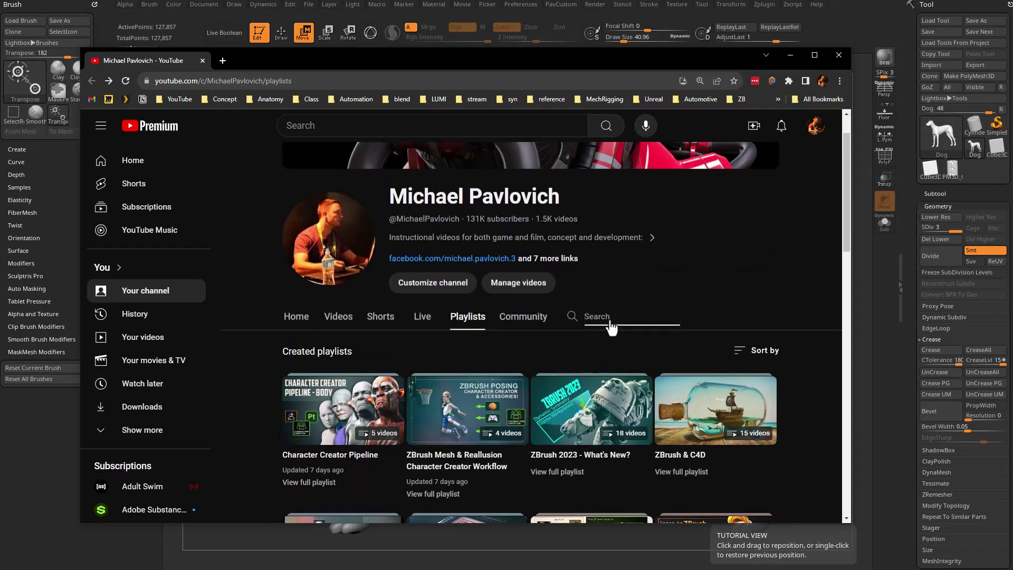
left_click(610, 326)
type("transpose")
key("Return")
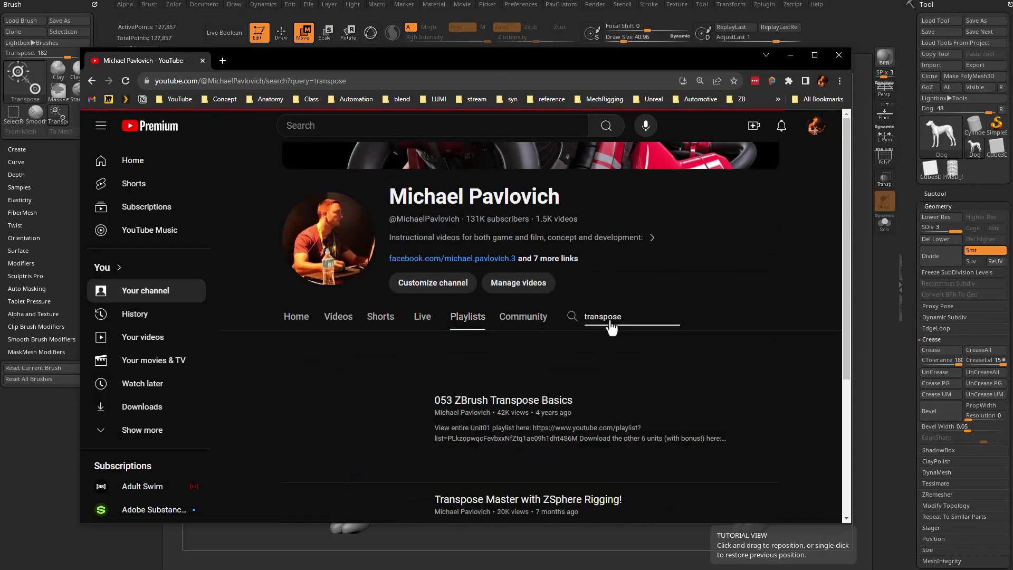
key("alt+Tab")
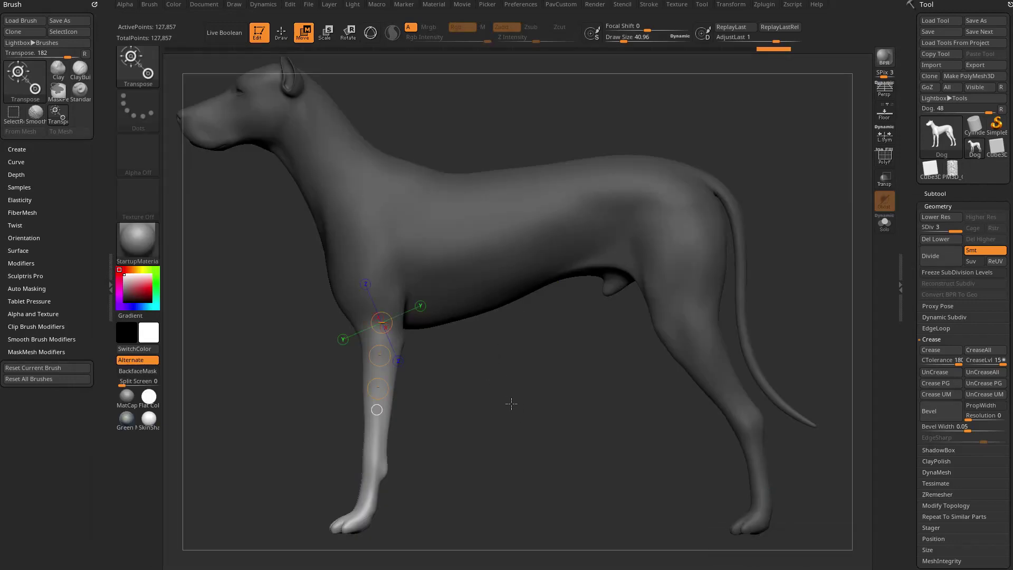
Draw topological masks along the hind and front legs with the Transpose line, giving the front leg a long falloff
left_click_drag(506, 338, 503, 319, "alt")
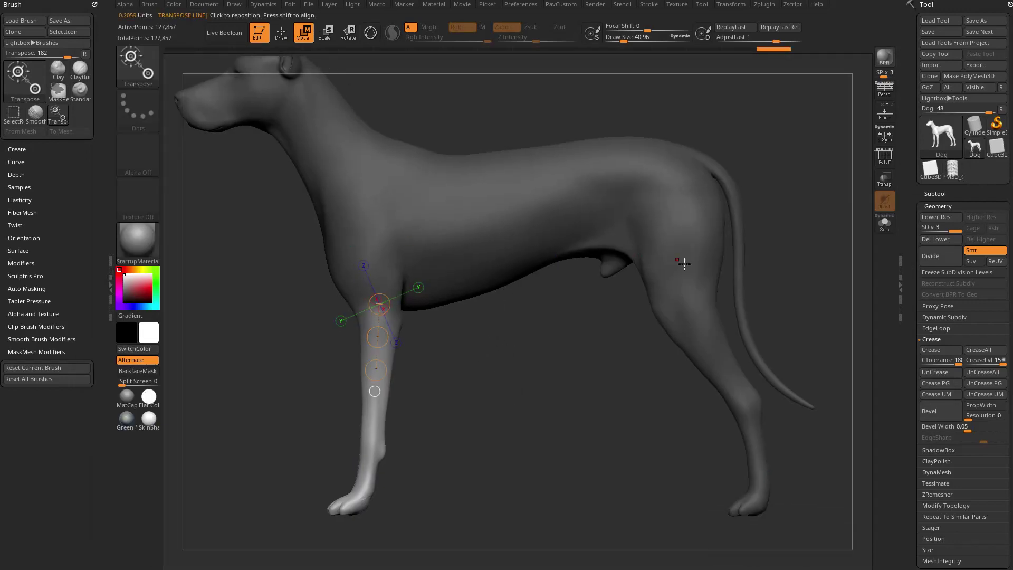
mouse_move(684, 286)
left_mouse_down()
mouse_move(712, 364)
mouse_move(715, 342)
mouse_move(742, 386)
left_mouse_up()
left_click_drag(374, 318, 371, 405, "ctrl")
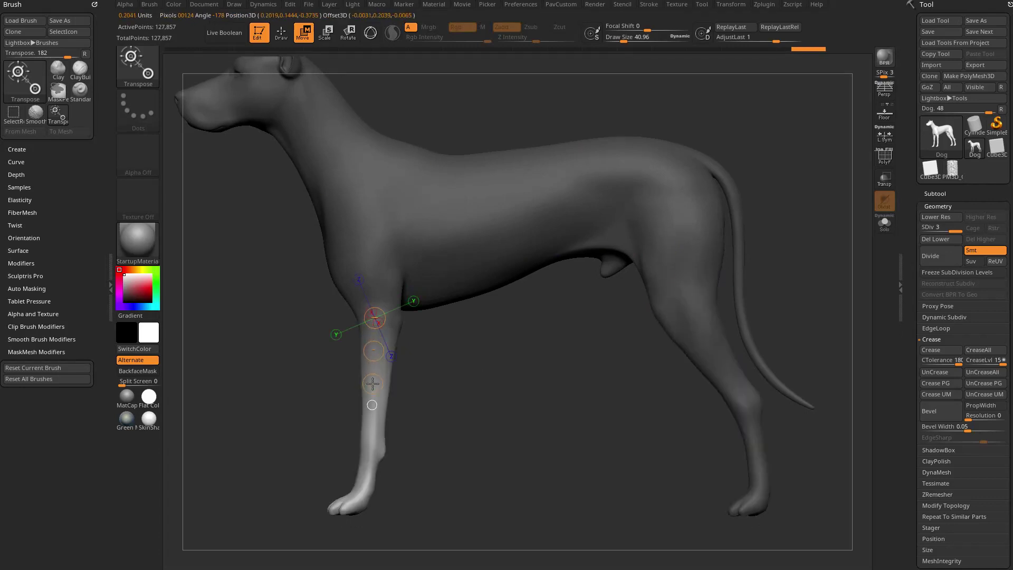
left_click_drag(390, 297, 374, 442)
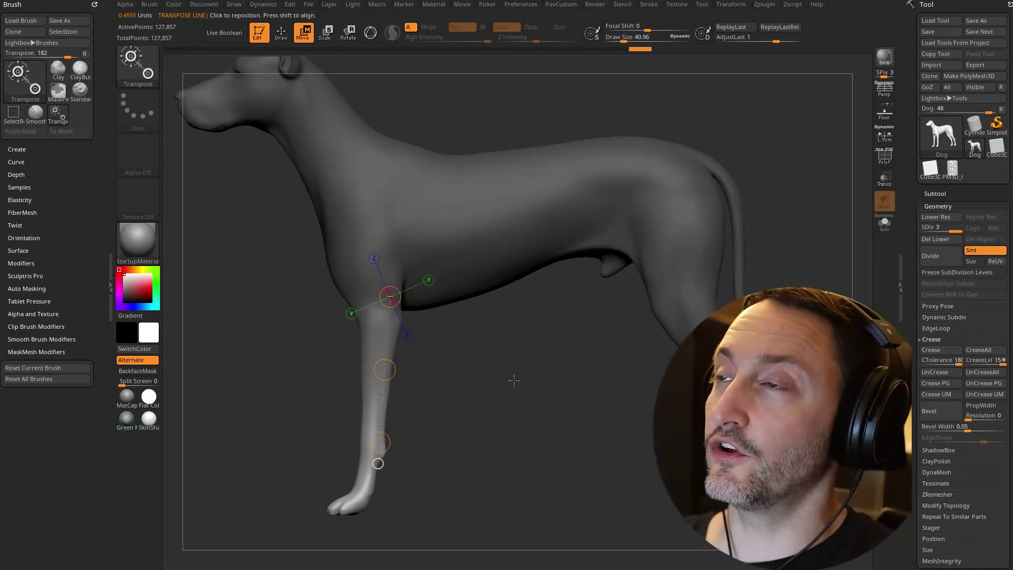
Return to the gizmo, isolate the front leg with a short topological mask, and try rotating it forward
key("y")
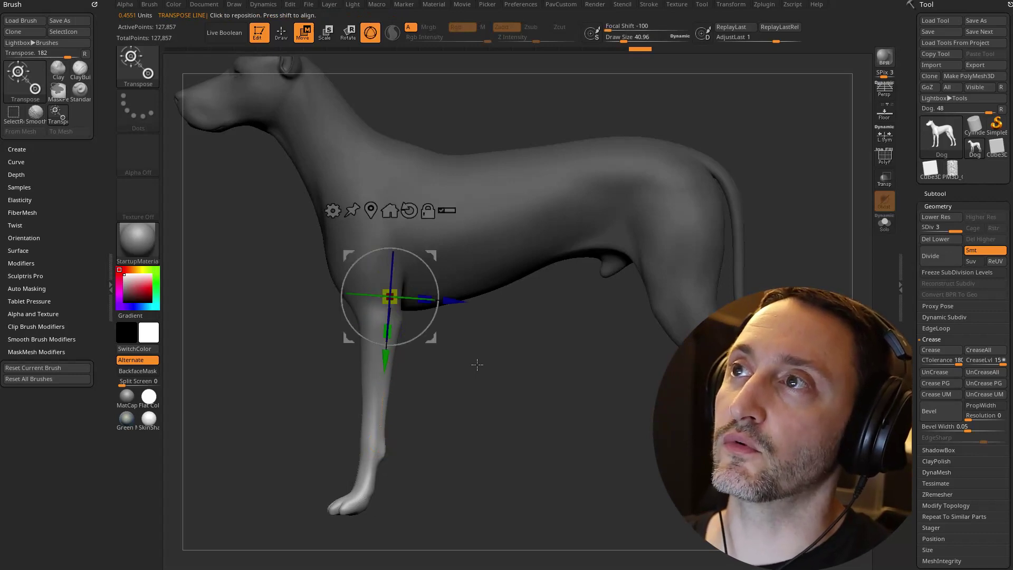
left_click(679, 284)
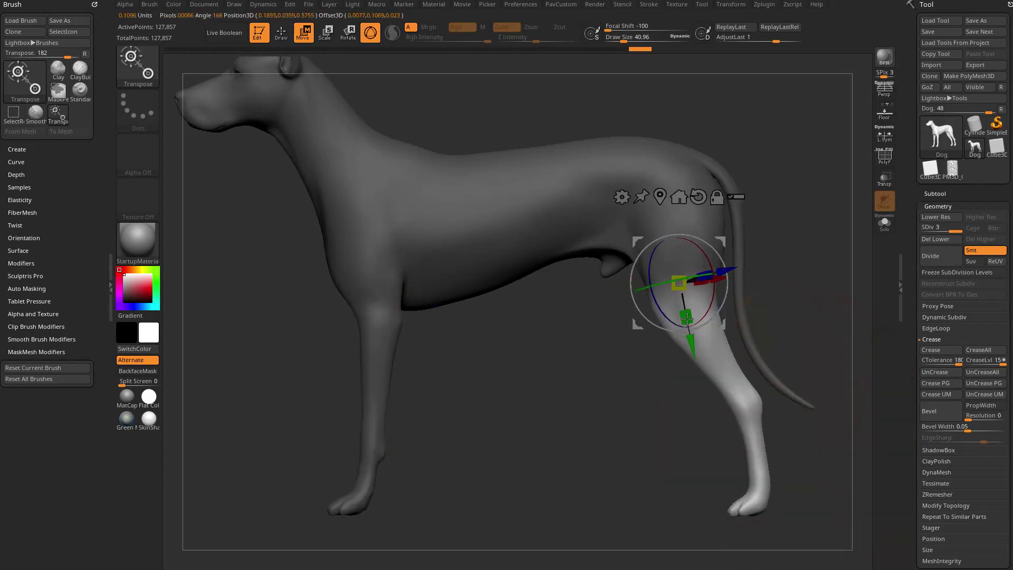
left_click(378, 336)
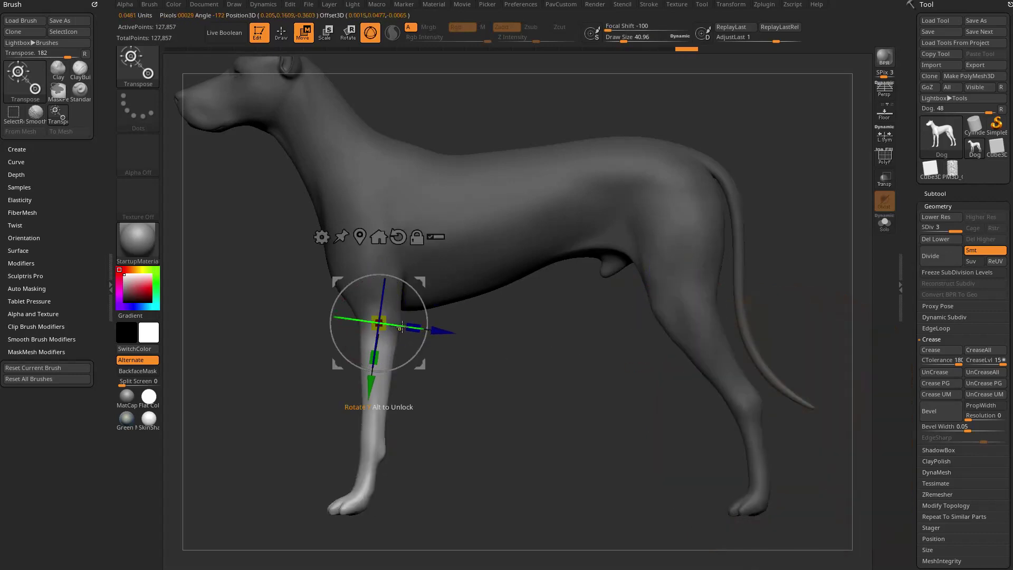
left_click_drag(418, 297, 364, 317)
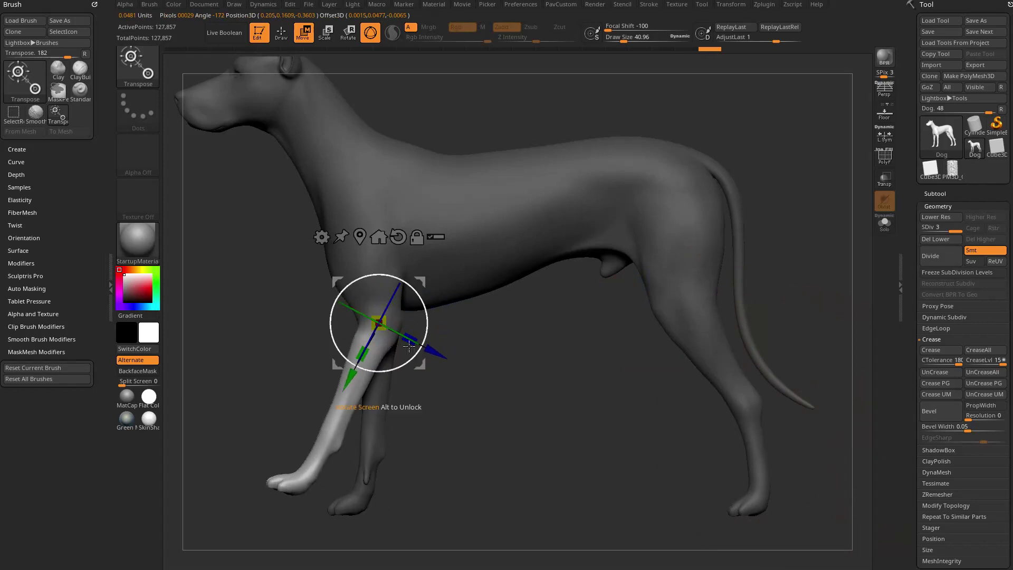
key("ctrl+z")
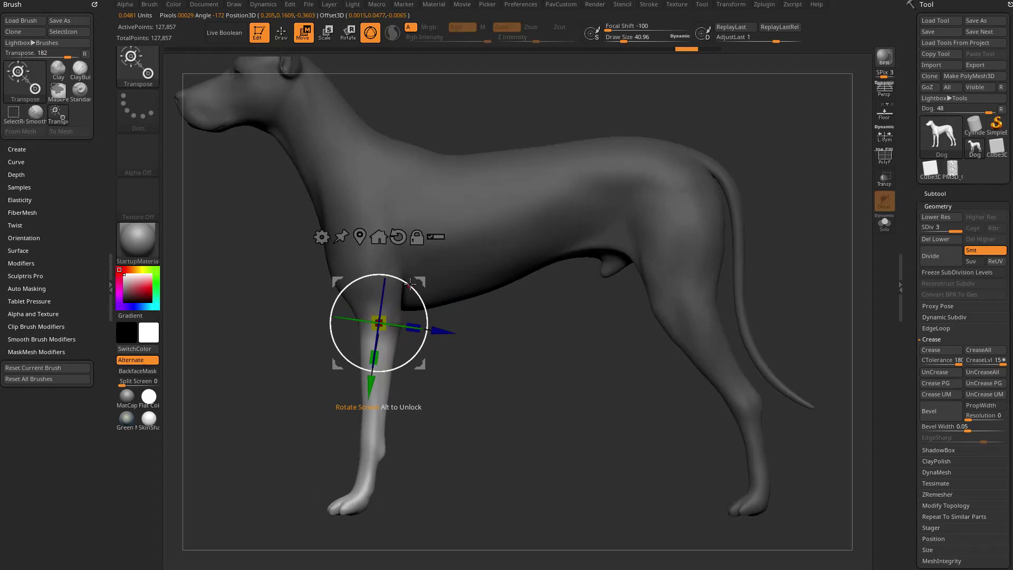
Redraw the front leg's topological mask with a longer falloff and try rotating the leg
left_click(386, 324, "alt")
left_click_drag(381, 309, 370, 460, "alt")
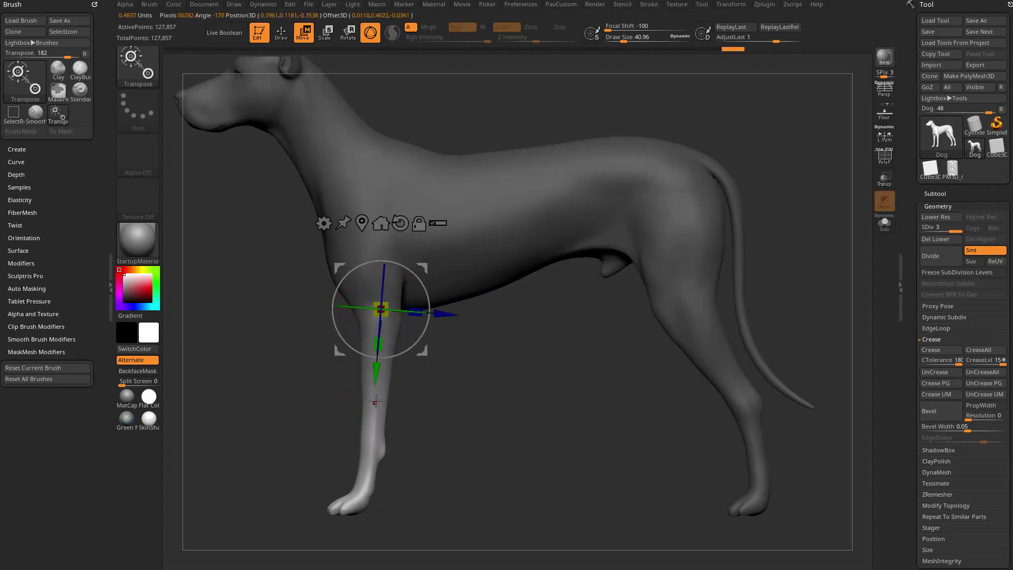
left_click_drag(425, 289, 377, 310)
key("ctrl+z")
Redraw the front leg's topological mask from the elbow with a short falloff
left_click_drag(448, 327, 429, 326, "alt")
left_click_drag(513, 379, 483, 375, "alt")
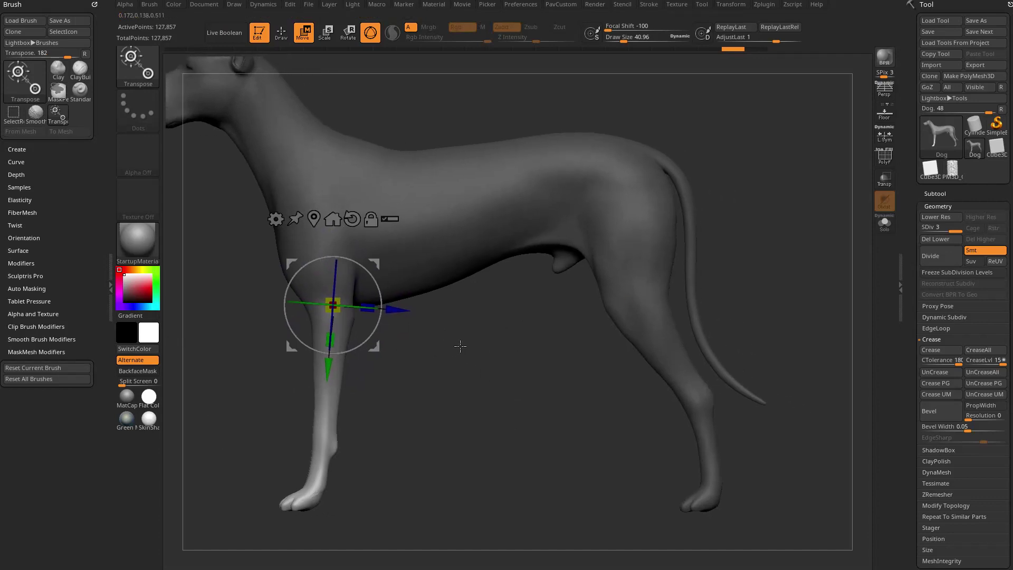
left_click(342, 320, "alt")
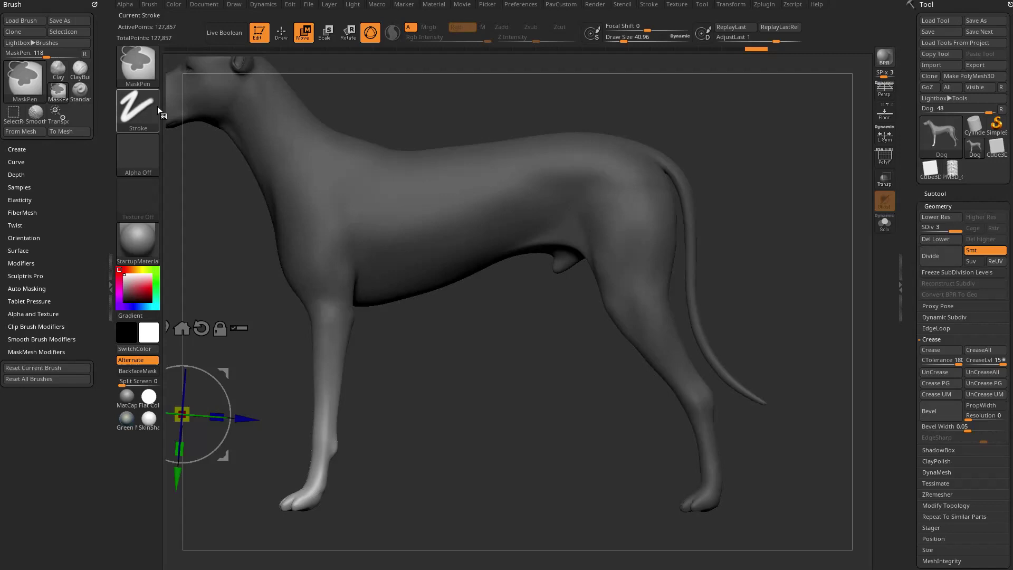
left_click_drag(334, 301, 369, 306)
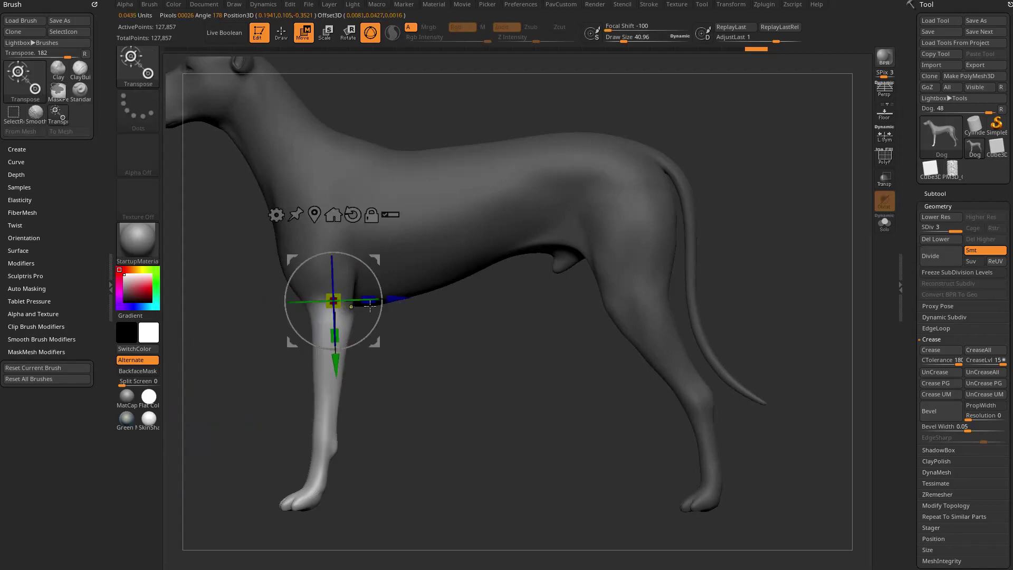
Switch to Draw mode and open the tool's Masking settings
left_click(479, 200)
key("q")
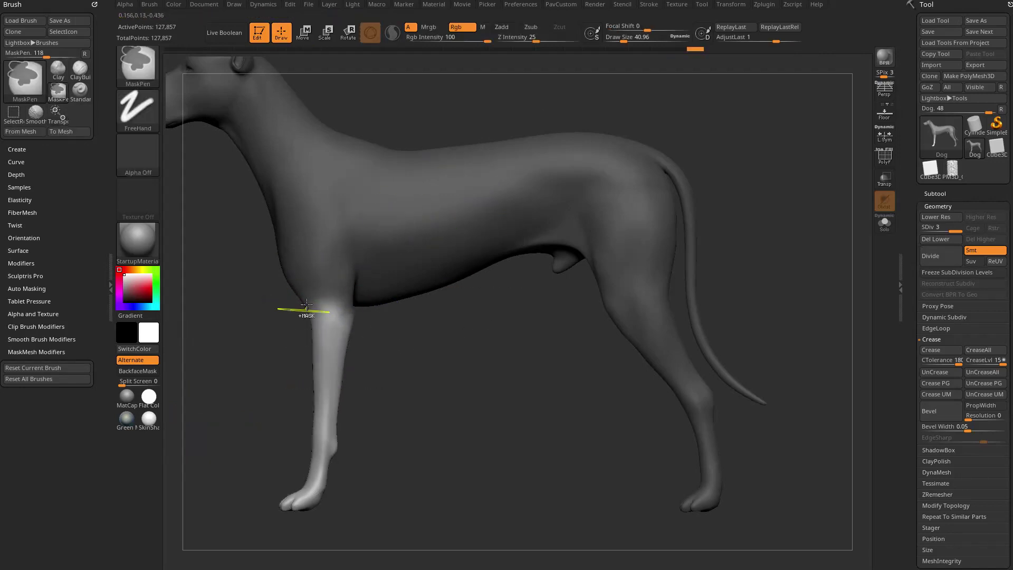
left_click_drag(923, 327, 923, 164)
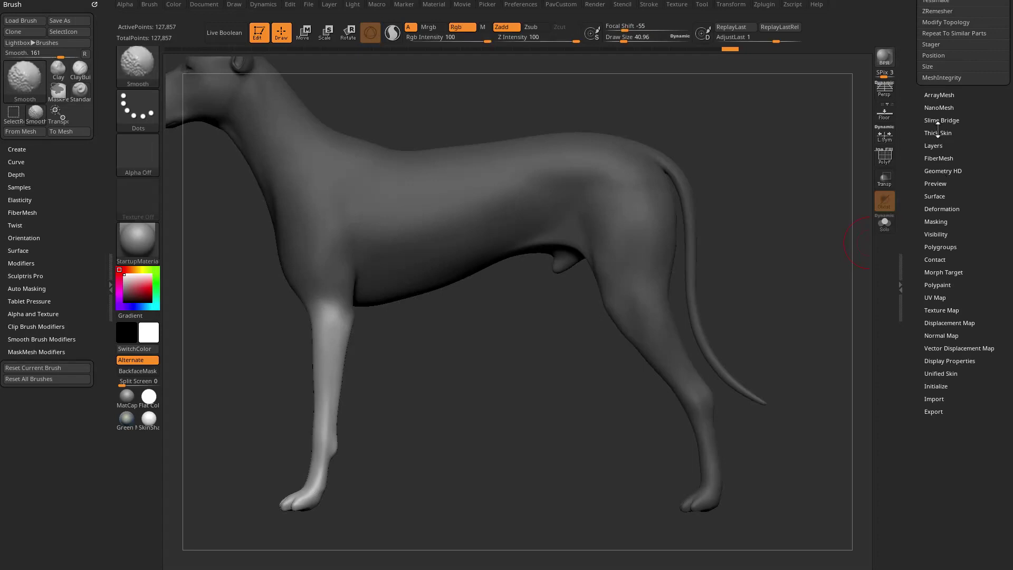
left_click(935, 221)
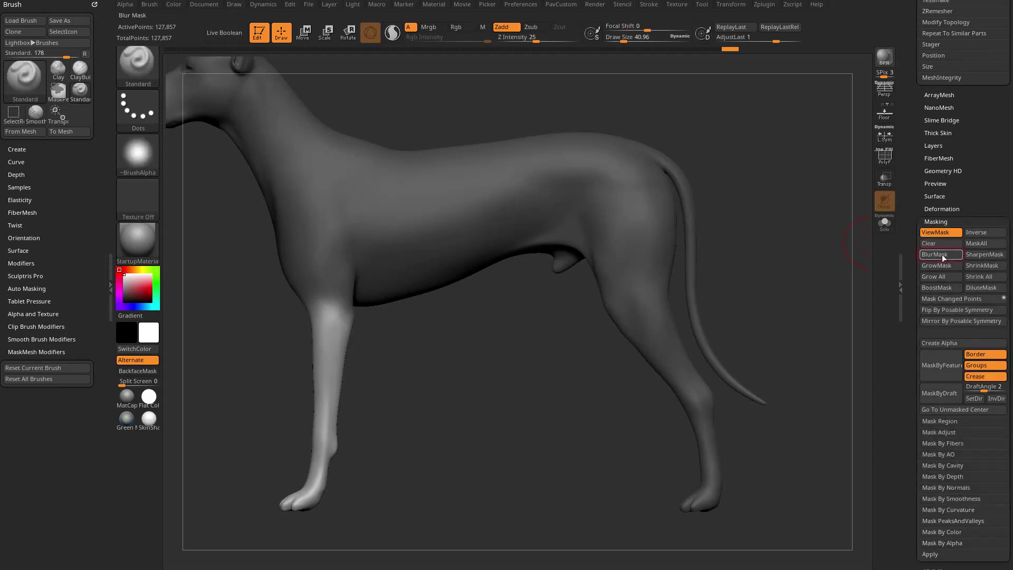
Reactivate the Move gizmo, place it at the front leg's elbow, and try rotating the leg
key("w")
left_click_drag(433, 345, 465, 350, "alt")
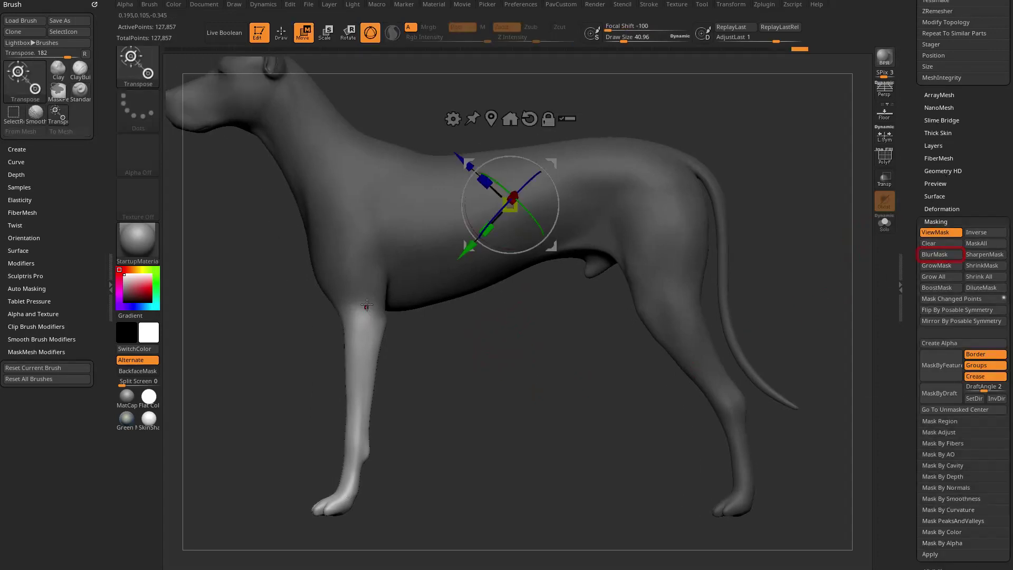
left_click(367, 304, "alt")
left_click_drag(408, 282, 407, 321)
key("ctrl+z")
key("ctrl+z")
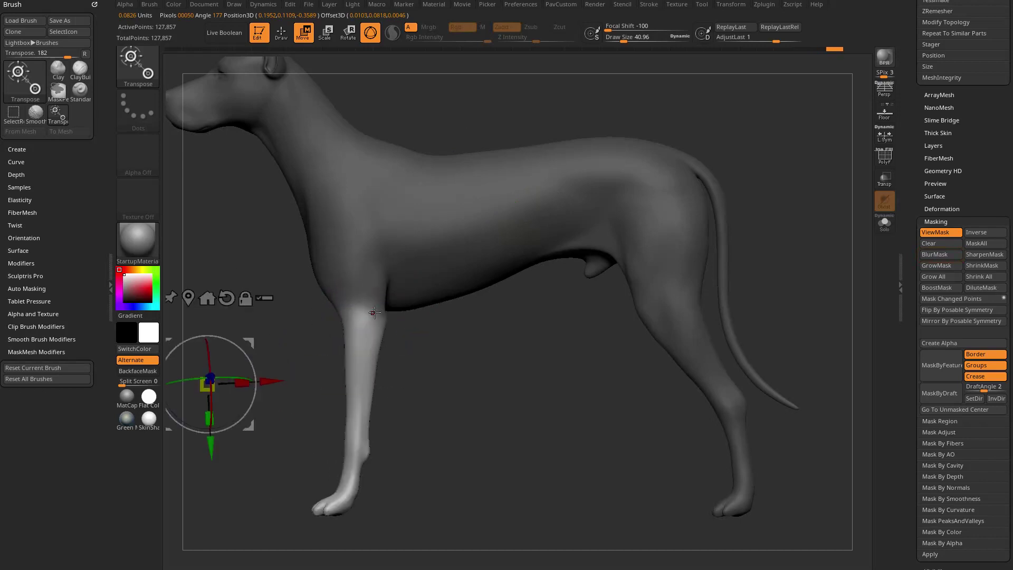
Mask the body down the front leg with a long gradual falloff and try rotating the leg backward
left_click(364, 296)
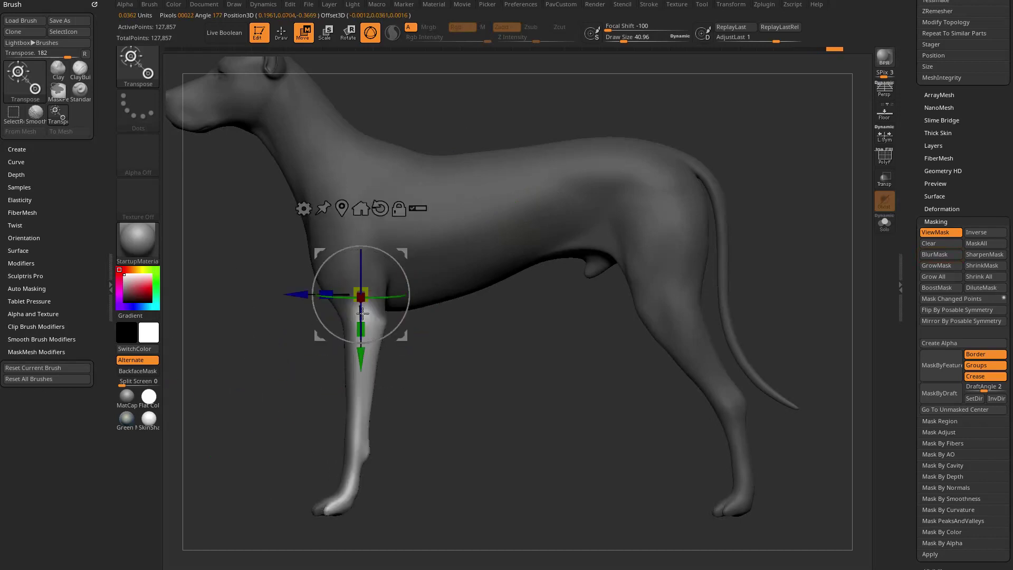
left_click(356, 477, "ctrl")
left_click_drag(350, 247, 325, 285)
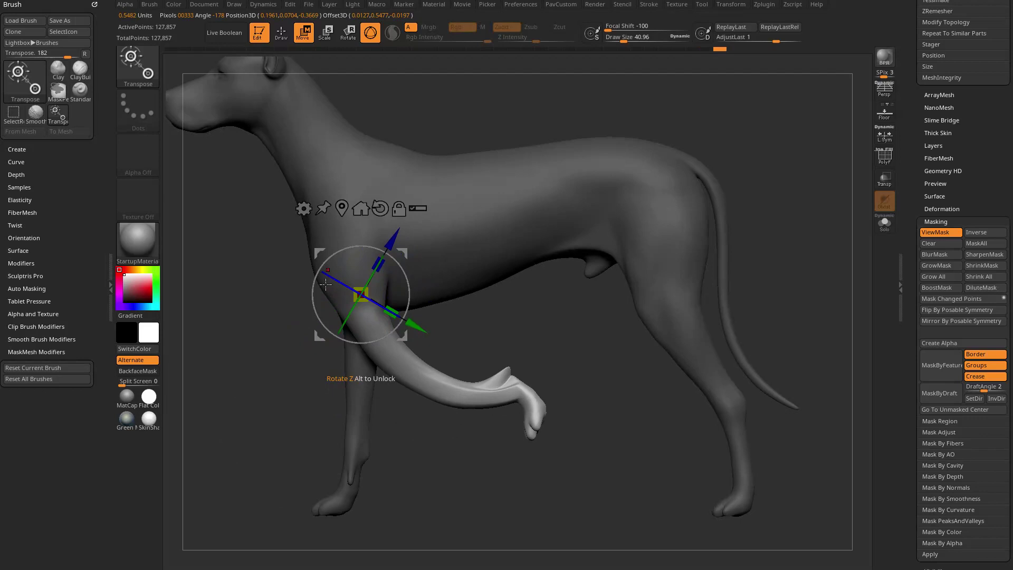
key("ctrl+z")
Clear the mask and isolate the front leg again with a new topological mask from the elbow
key("q")
mouse_move(547, 373)
left_mouse_down()
mouse_move(508, 371)
mouse_move(515, 389)
mouse_move(540, 378)
left_mouse_up()
key("w")
left_click(209, 419, "alt")
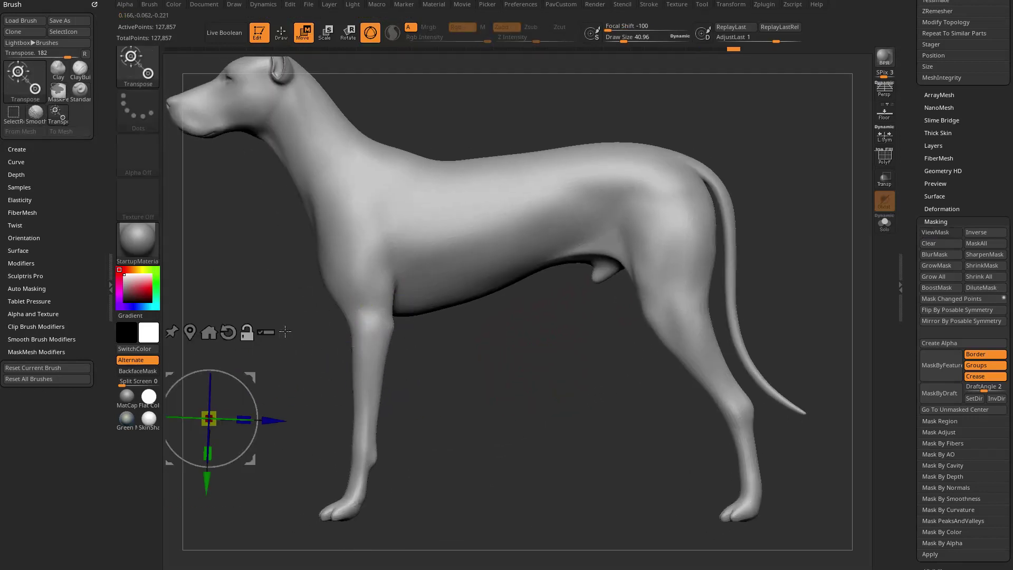
left_click_drag(434, 357, 438, 335, "alt")
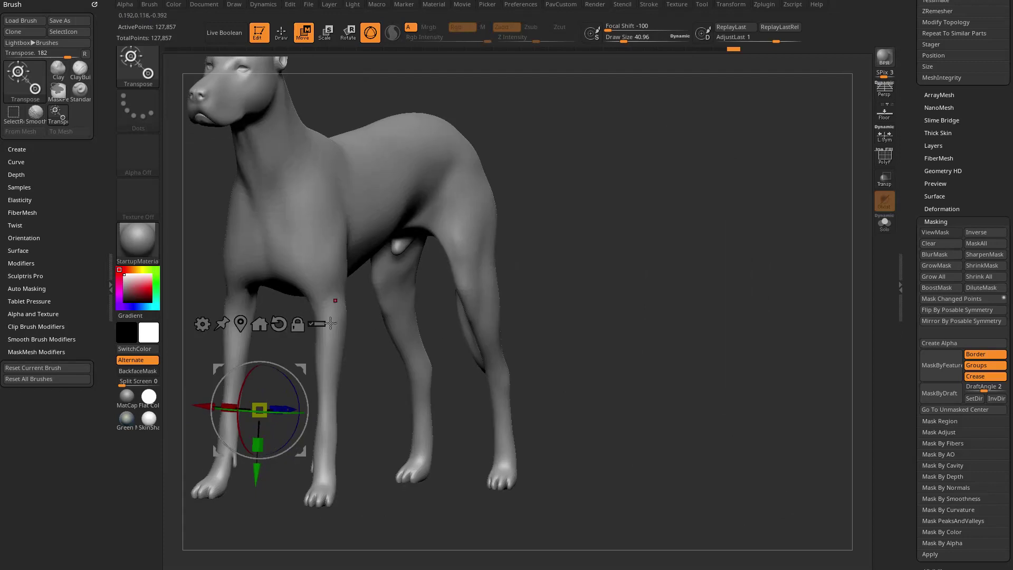
left_click_drag(574, 282, 575, 269)
left_click_drag(415, 312, 419, 317, "ctrl")
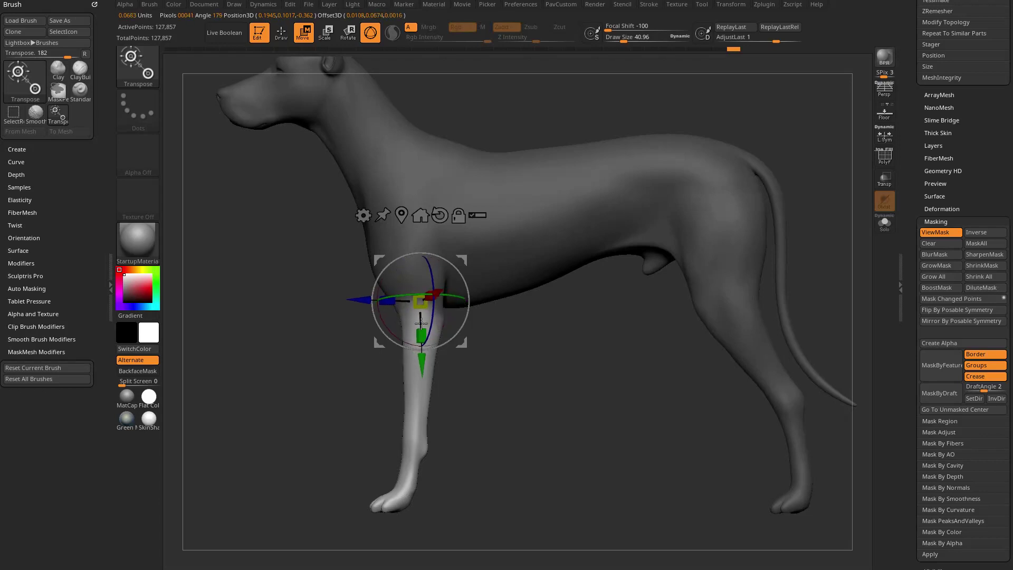
Reposition the gizmo on the front leg from the front view and undo the last change
left_click_drag(357, 360, 472, 365)
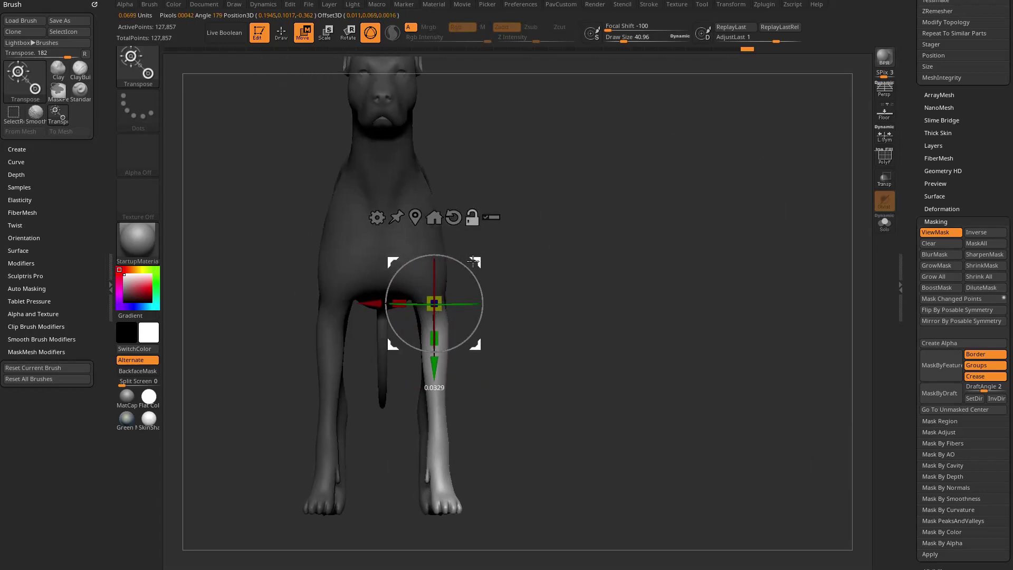
left_click_drag(585, 311, 438, 275)
key("ctrl+z")
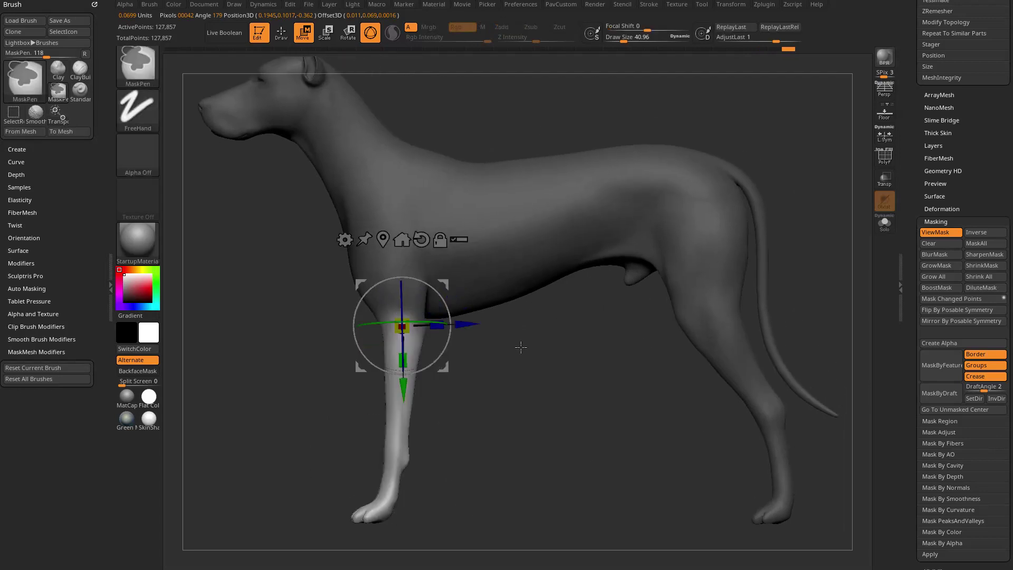
Draw a short topological mask down the front leg from just below the elbow
left_click_drag(445, 366, 243, 495, "alt")
left_click_drag(402, 340, 402, 360)
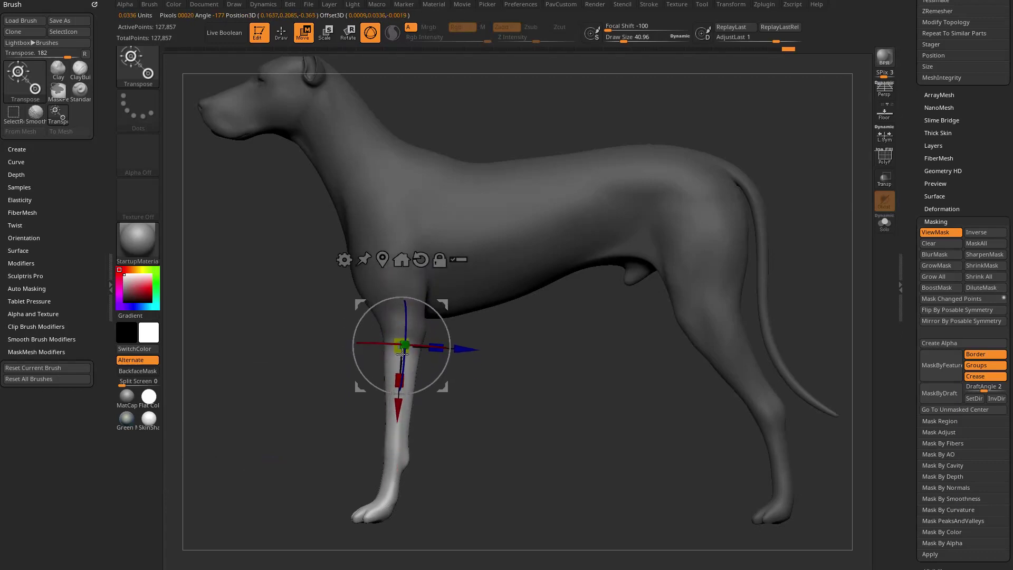
Redraw the short topological mask on the front leg below the elbow, step through the undo history, and check it from the front
left_click_drag(402, 354, 399, 396, "alt")
key("ctrl+z")
key("ctrl+z")
key("ctrl+z")
key("ctrl+shift+z")
key("ctrl+shift+z")
key("ctrl+shift+z")
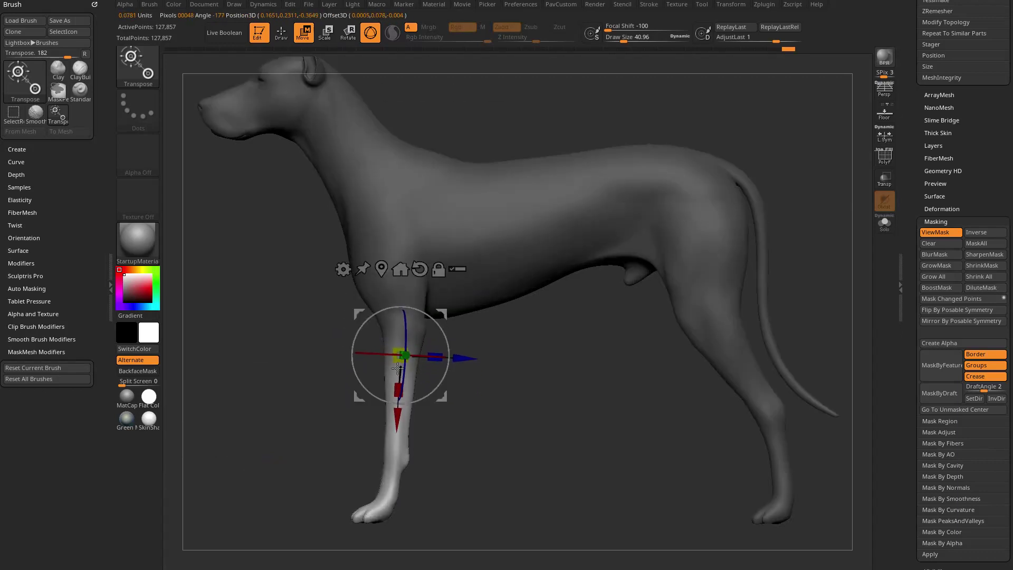
left_click_drag(308, 416, 334, 417, "shift")
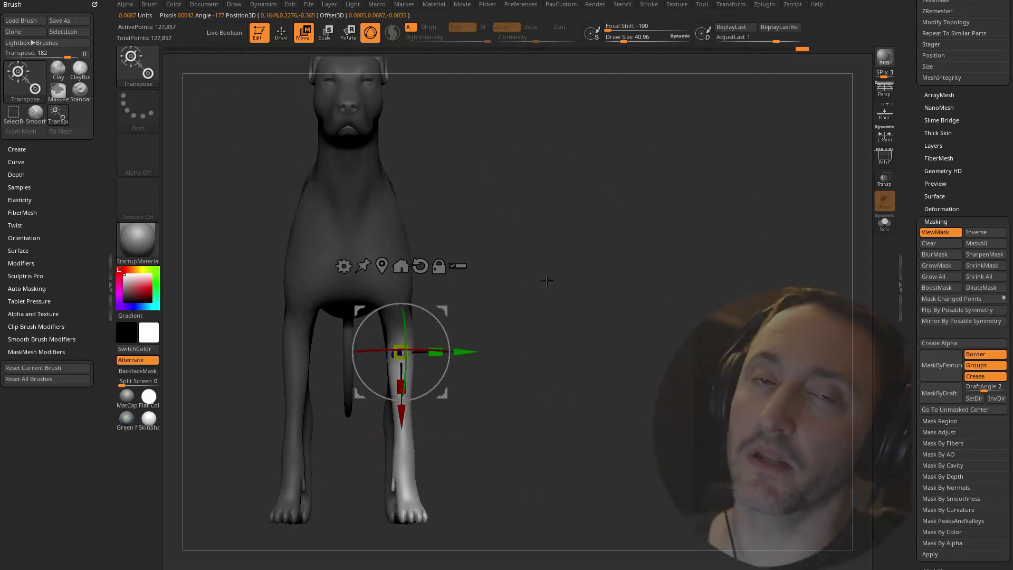
left_click_drag(592, 302, 501, 309)
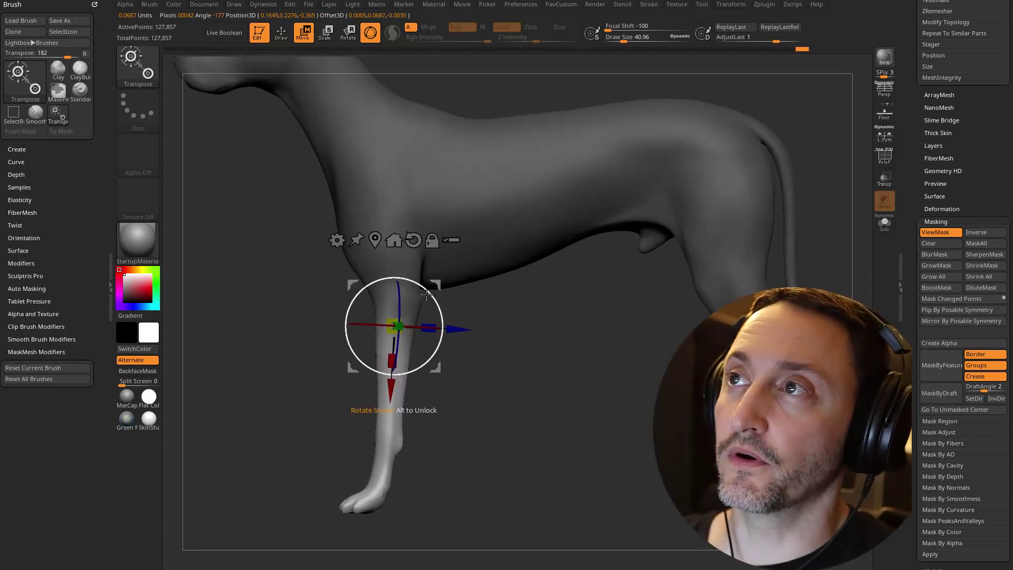
Redraw the topological mask higher on the front leg near the elbow and check it from the front and side
left_click_drag(396, 327, 146, 490, "alt")
left_click(396, 297, "alt")
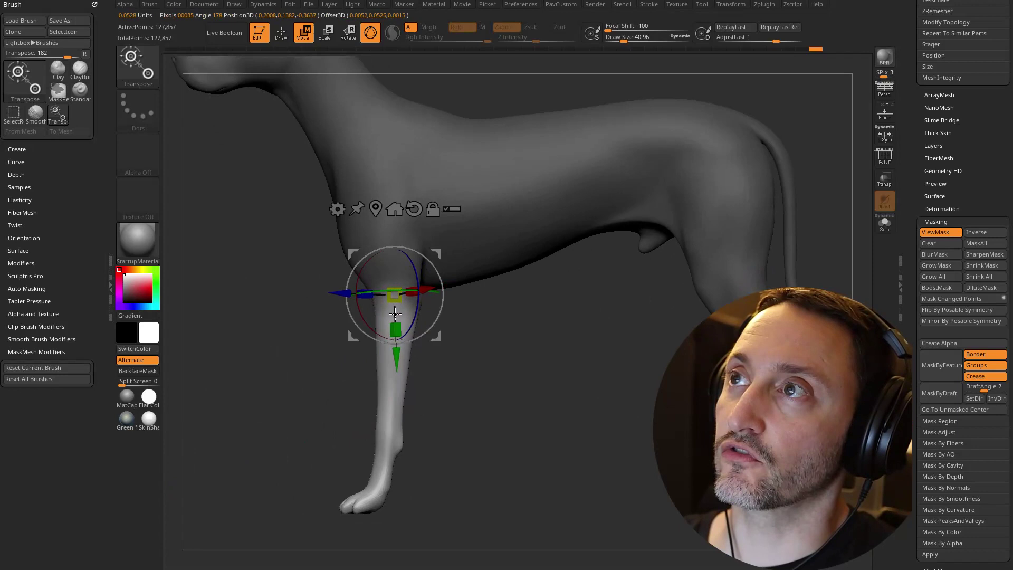
left_click(395, 309, "alt")
left_click_drag(317, 359, 431, 287, "shift")
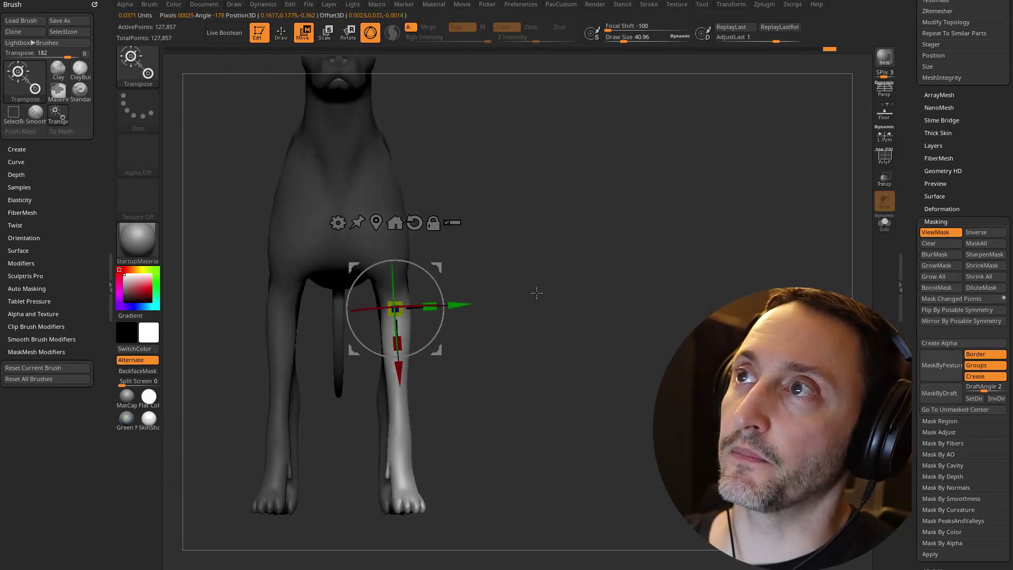
left_click_drag(536, 291, 409, 271, "shift")
key("ctrl+z")
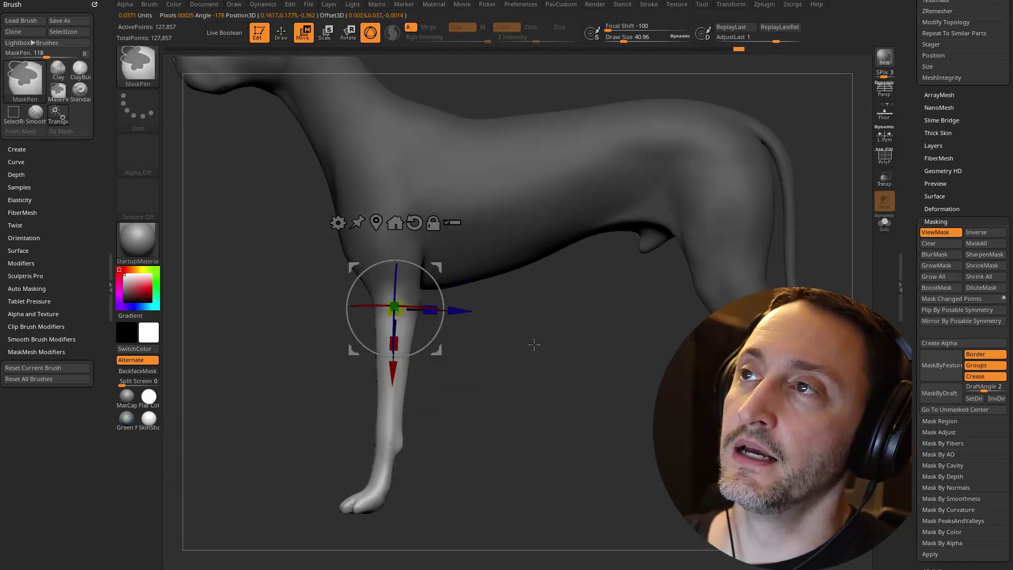
Clear the dog's mask, return to Draw mode, and switch to the brick cylinder model
left_click_drag(533, 344, 477, 371, "alt")
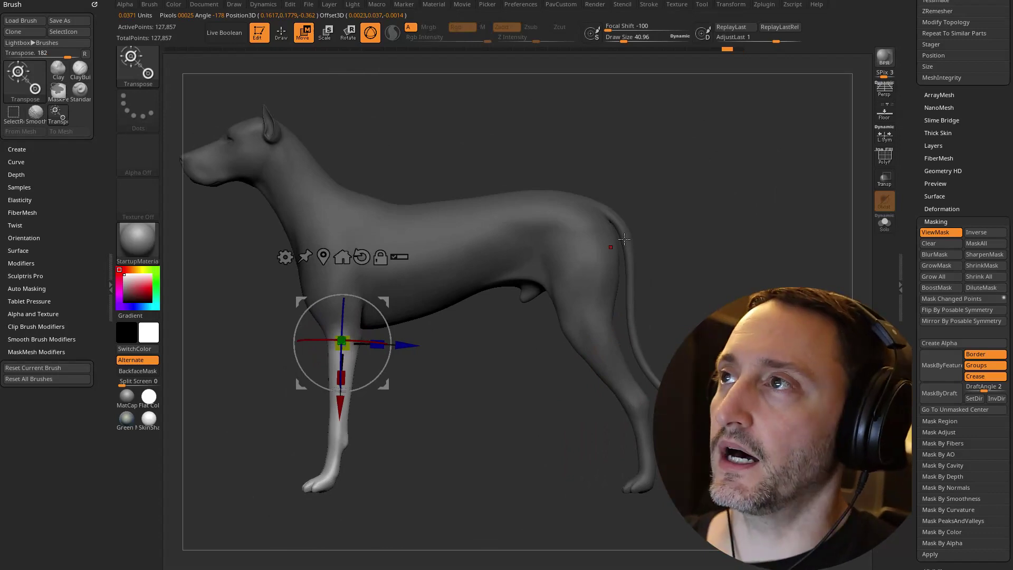
key("q")
mouse_move(685, 227)
left_mouse_down("ctrl")
mouse_move(721, 251)
mouse_move(778, 222)
mouse_move(757, 261)
left_mouse_up("ctrl")
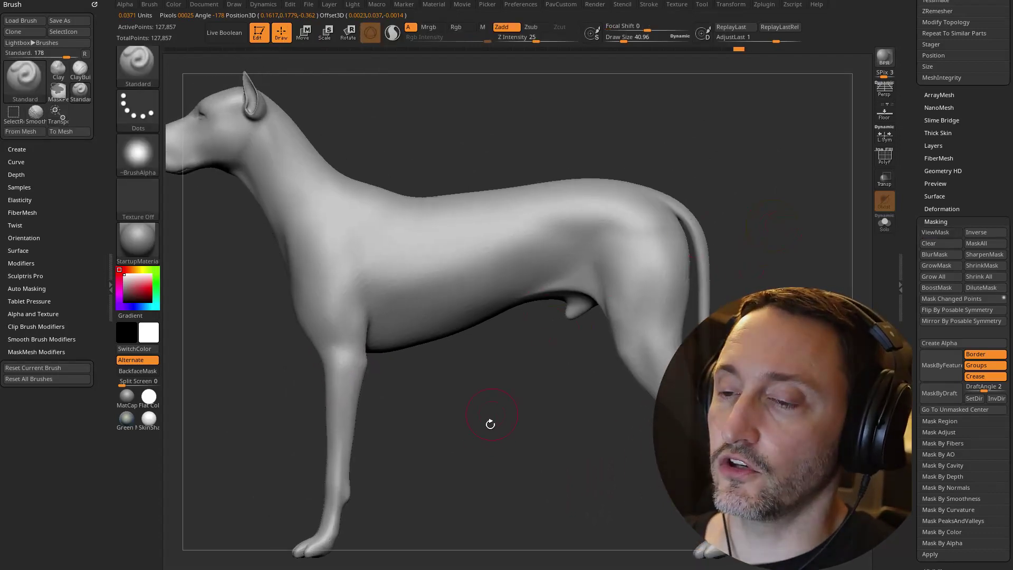
scroll(488, 420, "down", 3)
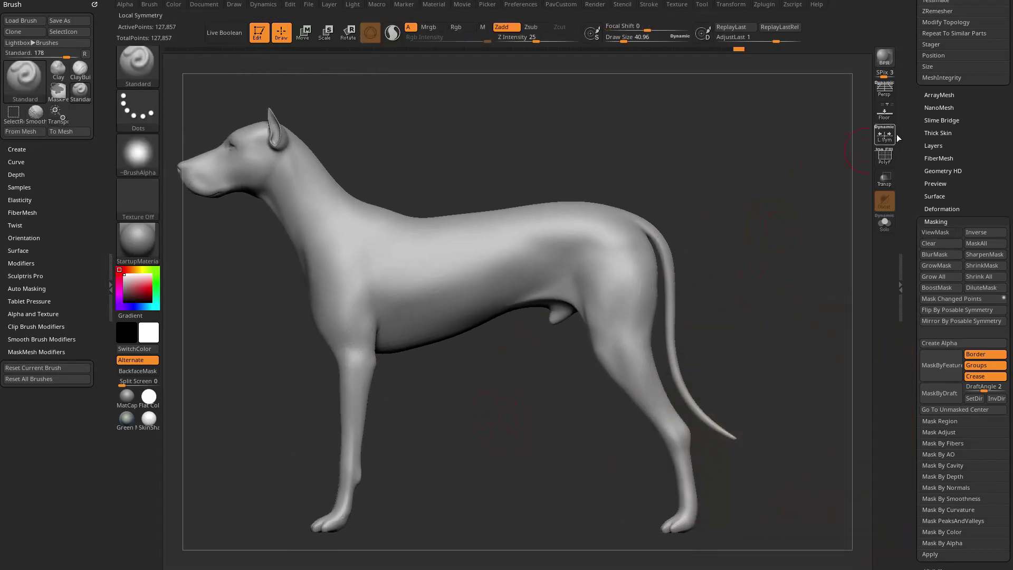
left_click_drag(896, 134, 892, 352)
left_click(952, 169)
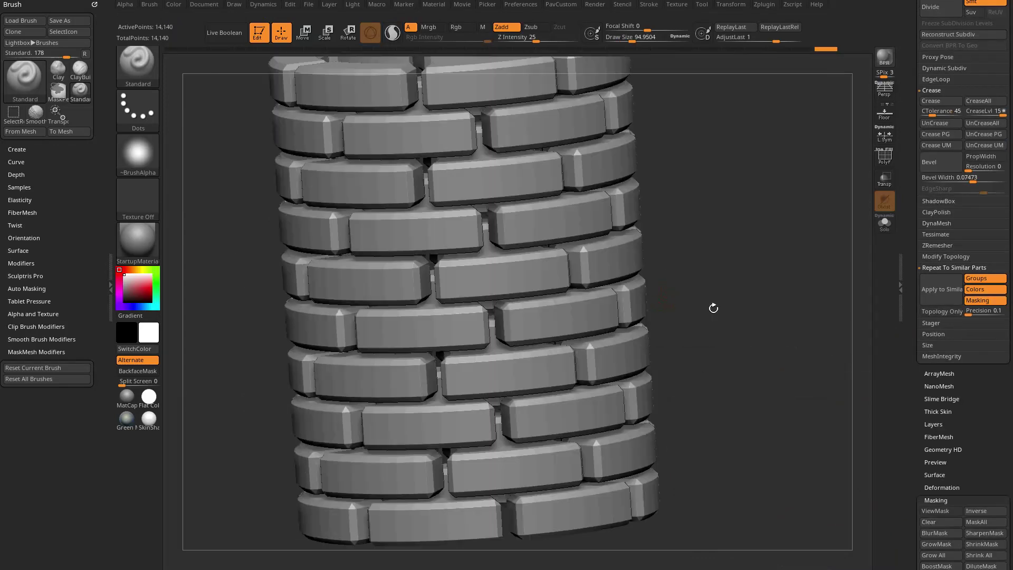
Examine the brick cylinder from the front with its polyframe shown, and find the mask growing options
left_click_drag(713, 308, 779, 288)
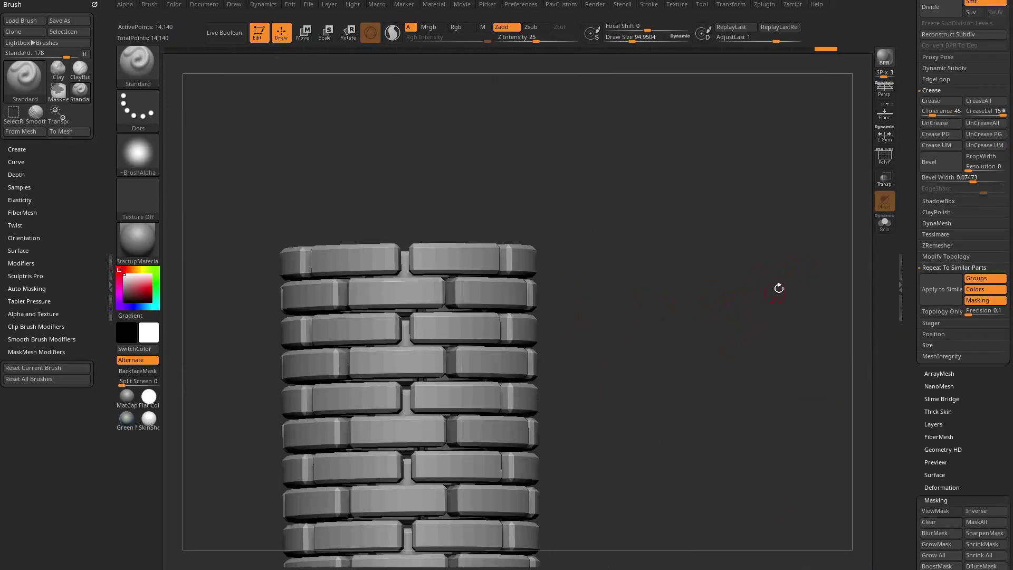
left_click_drag(727, 307, 739, 266)
key("shift+f")
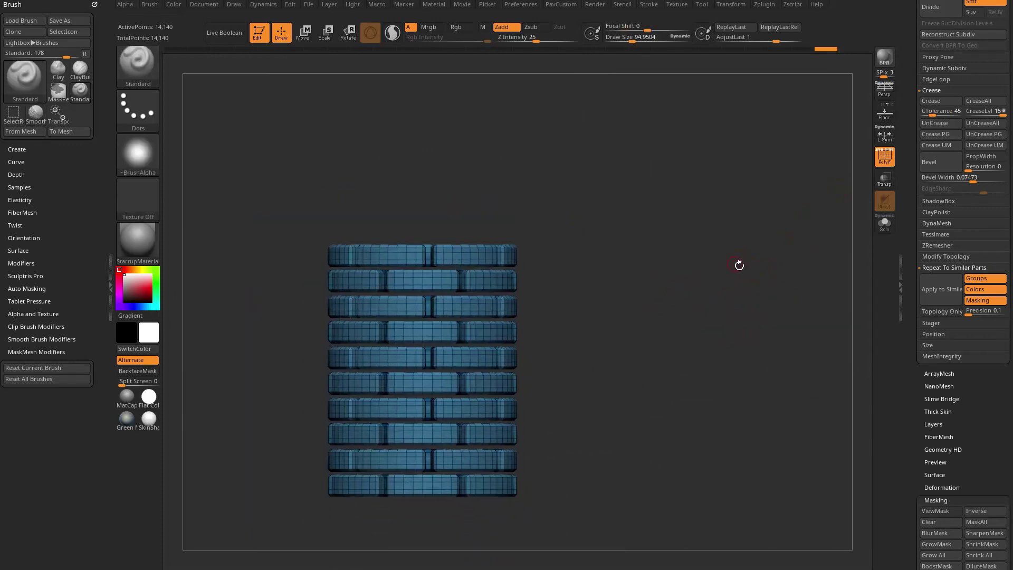
scroll(915, 275, "down", 8)
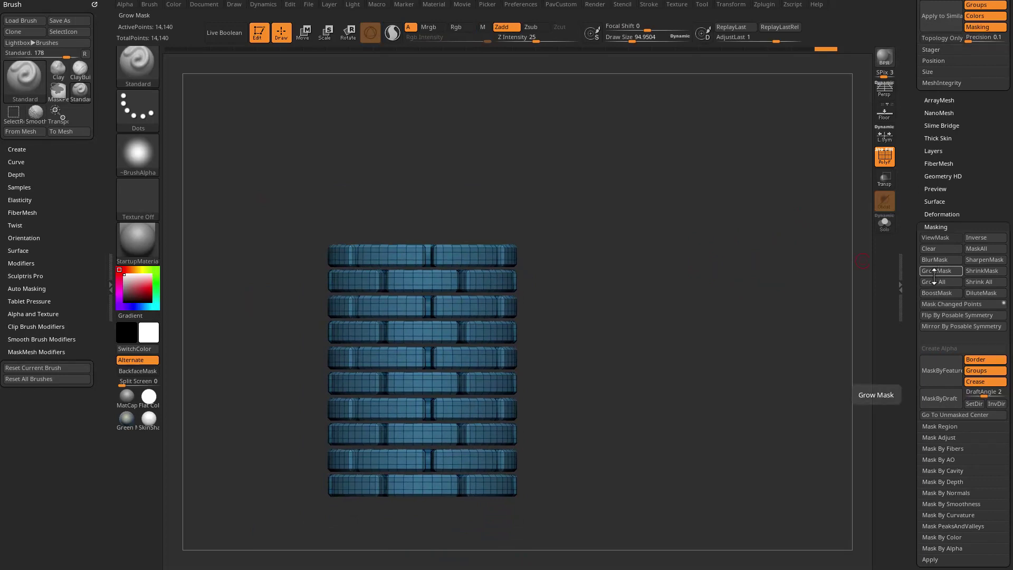
left_click_drag(799, 301, 565, 383, "alt")
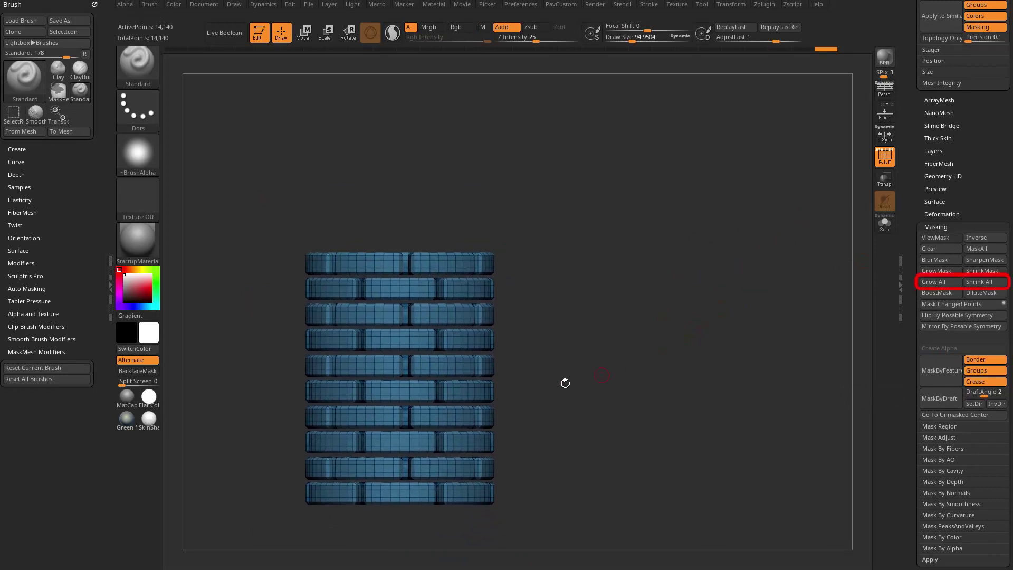
left_click_drag(594, 310, 715, 245)
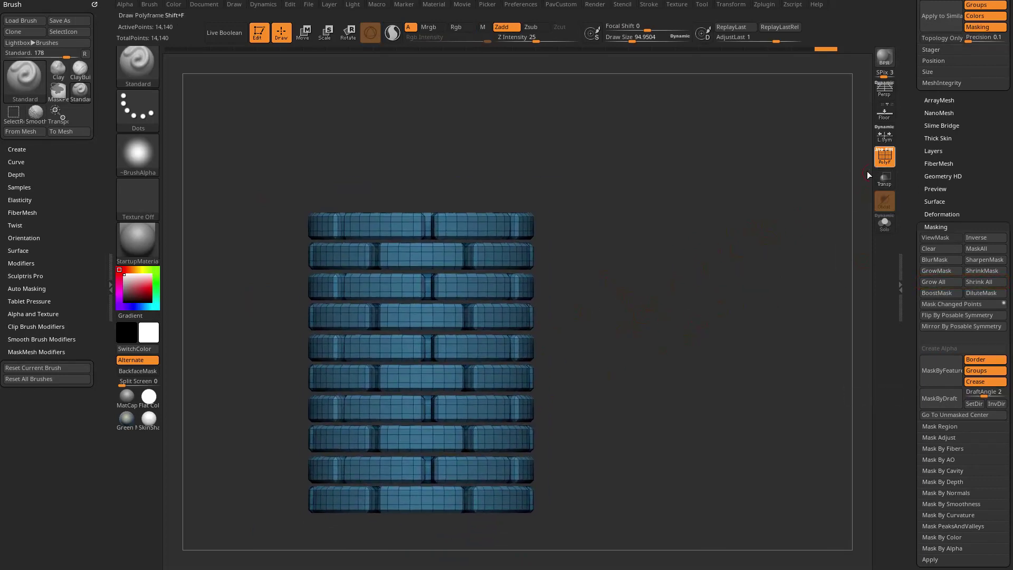
key("shift+f")
Mask the right part of five upper brick rows, grow the mask twice, and extend it to whole bricks with Grow All
left_click_drag(618, 264, 441, 393, "ctrl")
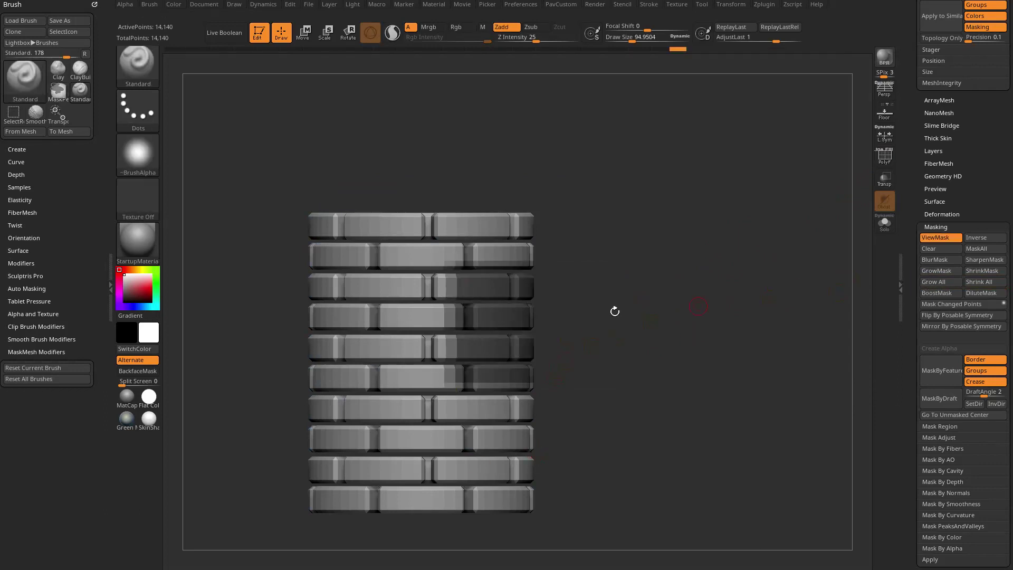
left_click(938, 271)
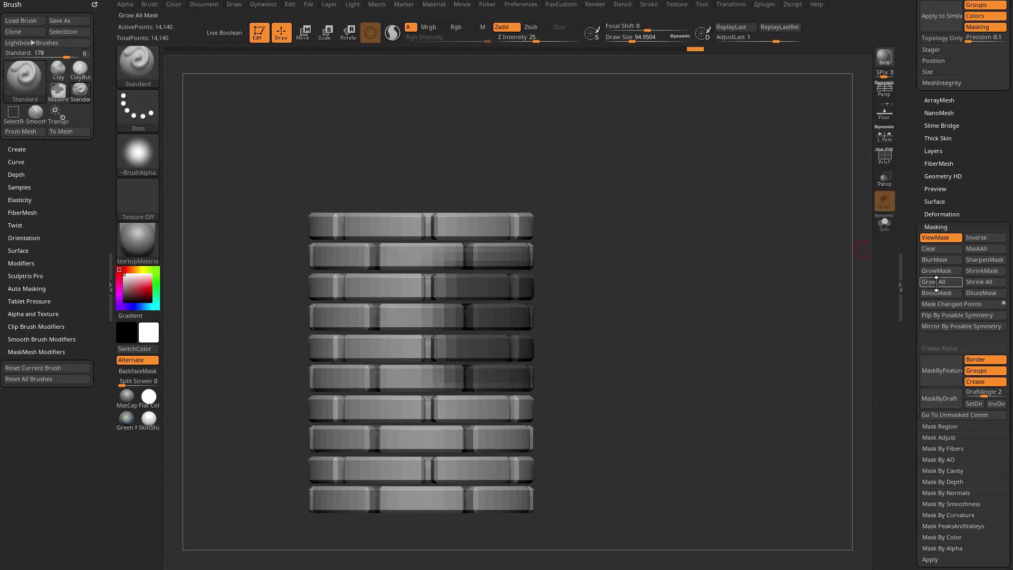
left_click(940, 269)
left_click(933, 282)
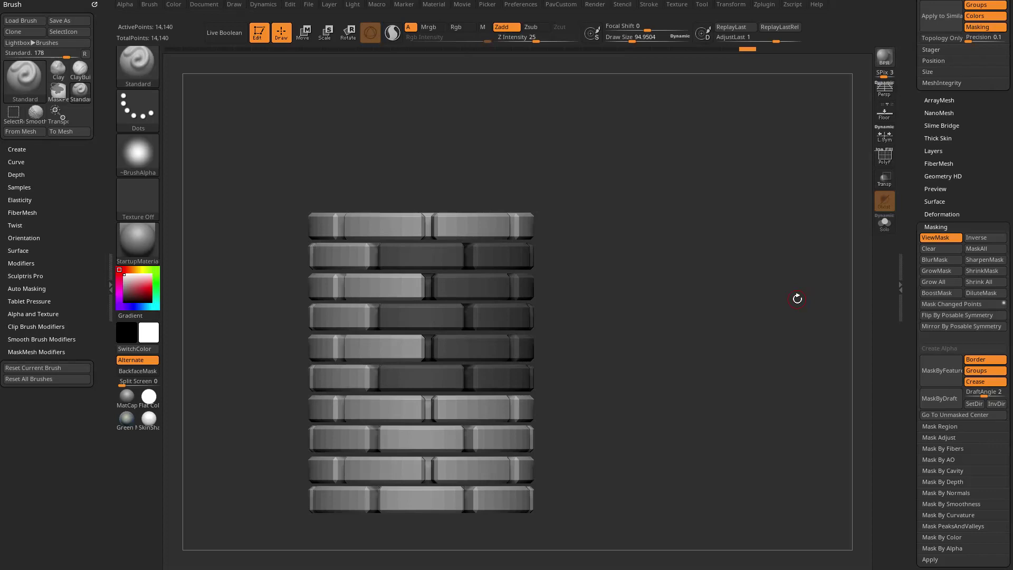
Examine the fully masked bricks up close from an angle, with and without the polyframe
left_click_drag(797, 299, 703, 158)
left_click_drag(298, 279, 217, 385, "alt")
left_click(888, 159)
left_click_drag(849, 164, 816, 167)
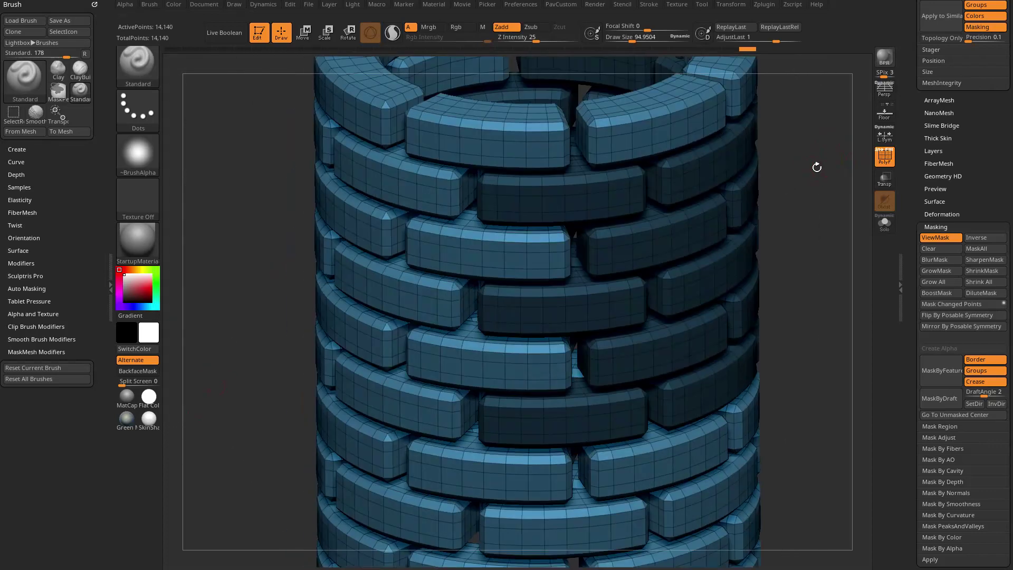
left_click_drag(571, 181, 847, 104)
left_click(888, 159)
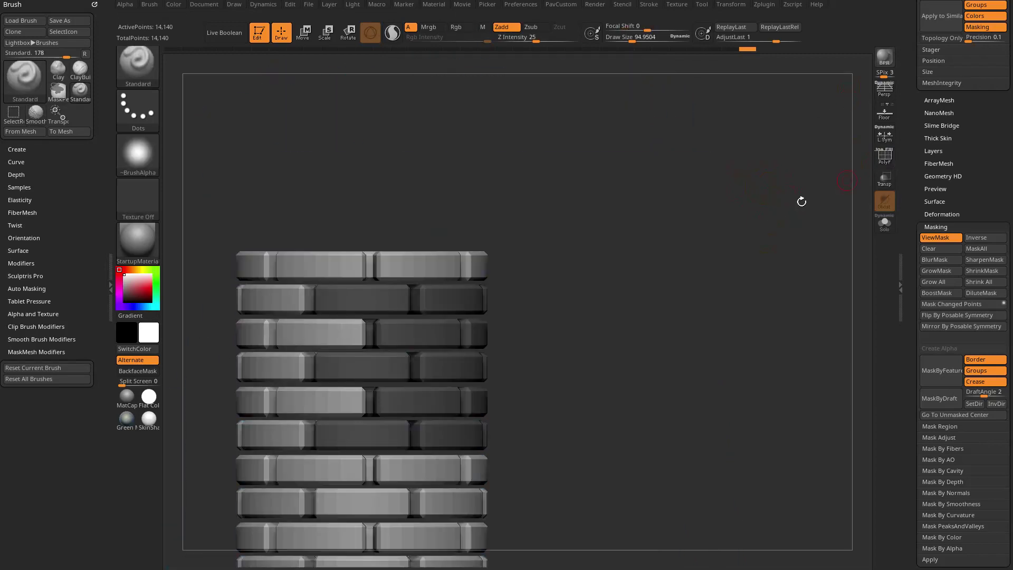
left_click_drag(734, 239, 799, 180, "alt")
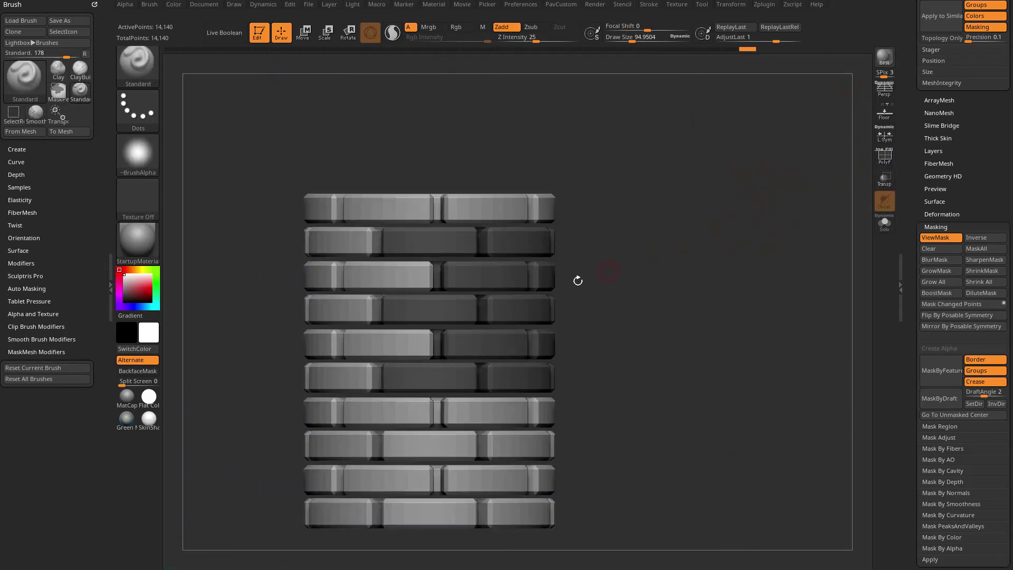
Clear the mask and isolate the right part of five upper brick rows, growing the visibility to whole bricks
left_click(871, 158)
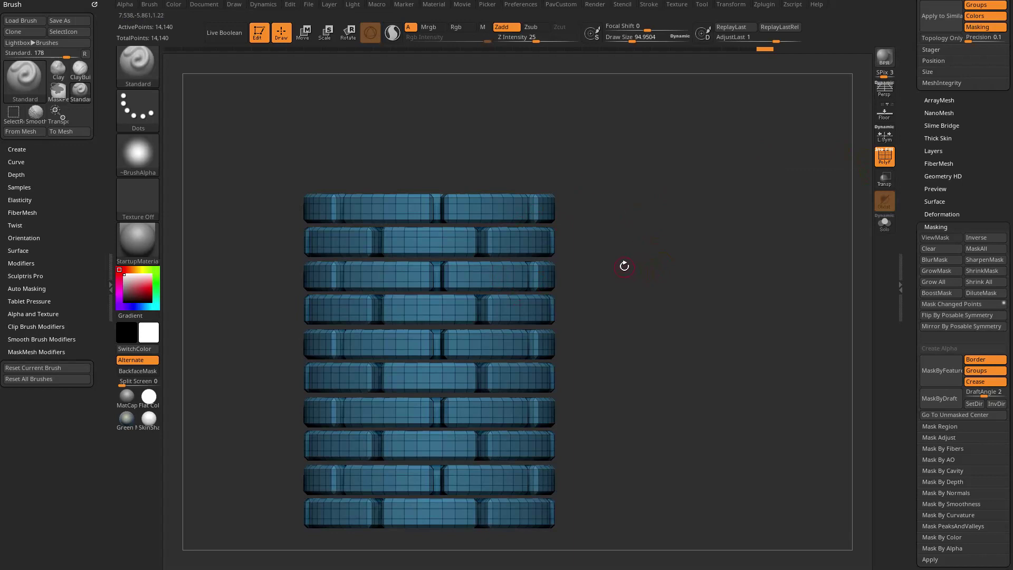
key("ctrl+shift")
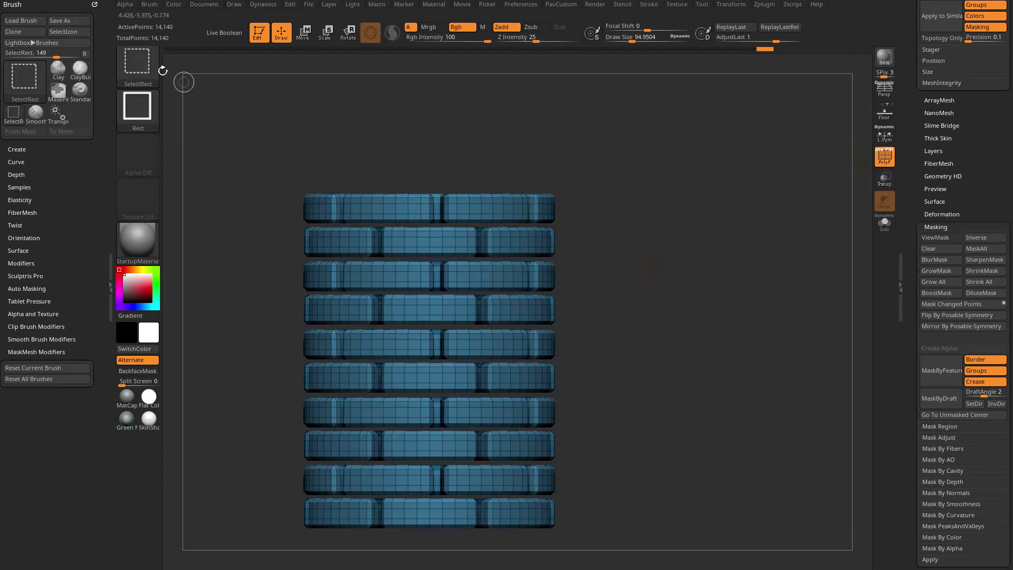
left_click_drag(603, 224, 447, 381, "ctrl+shift")
left_click(665, 357, "ctrl+shift")
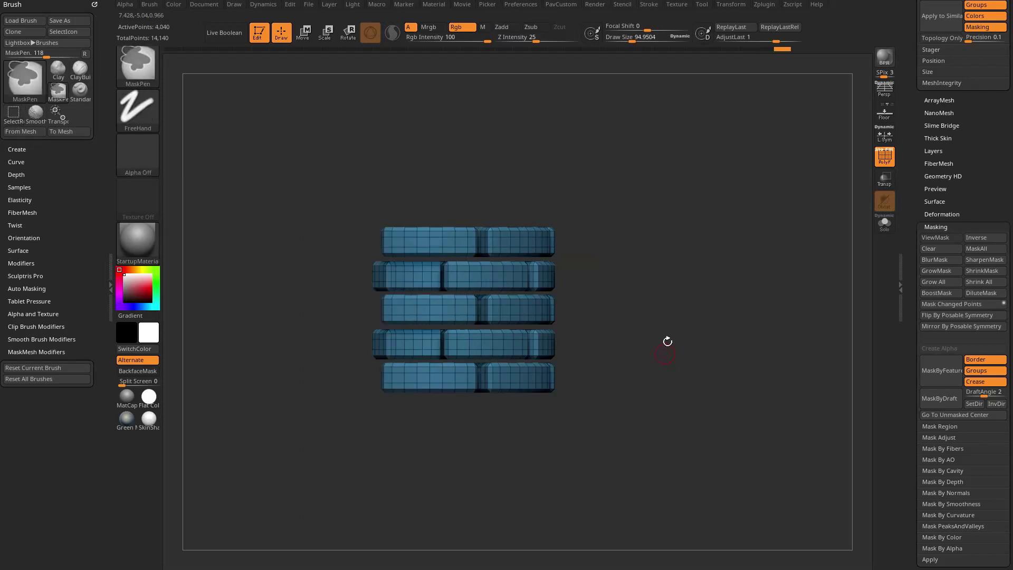
Look up the Grow All visibility option, then mask the isolated bricks and show the whole cylinder again
scroll(910, 178, "down", 5)
scroll(910, 178, "down", 5)
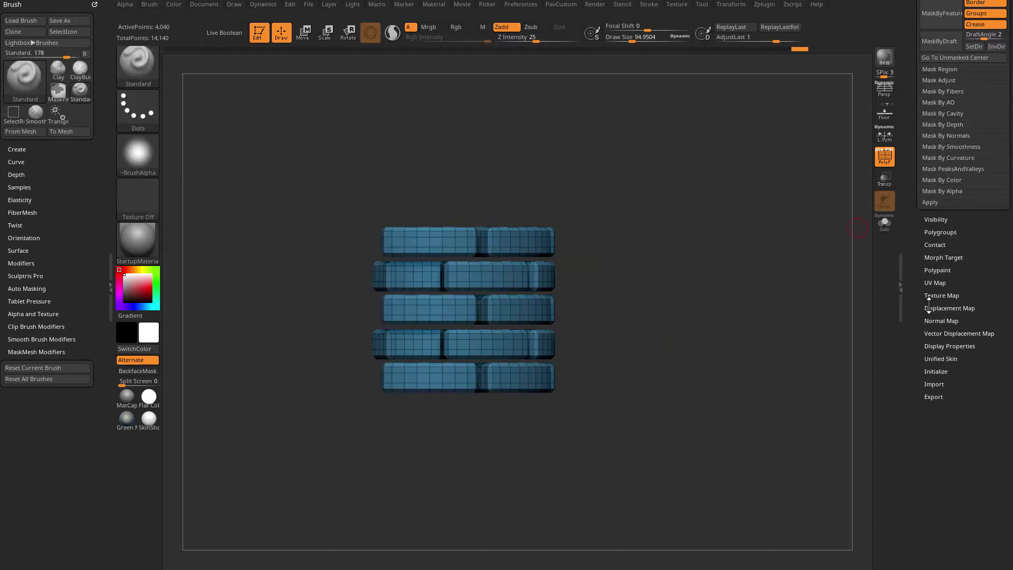
key("shift")
left_click(936, 219)
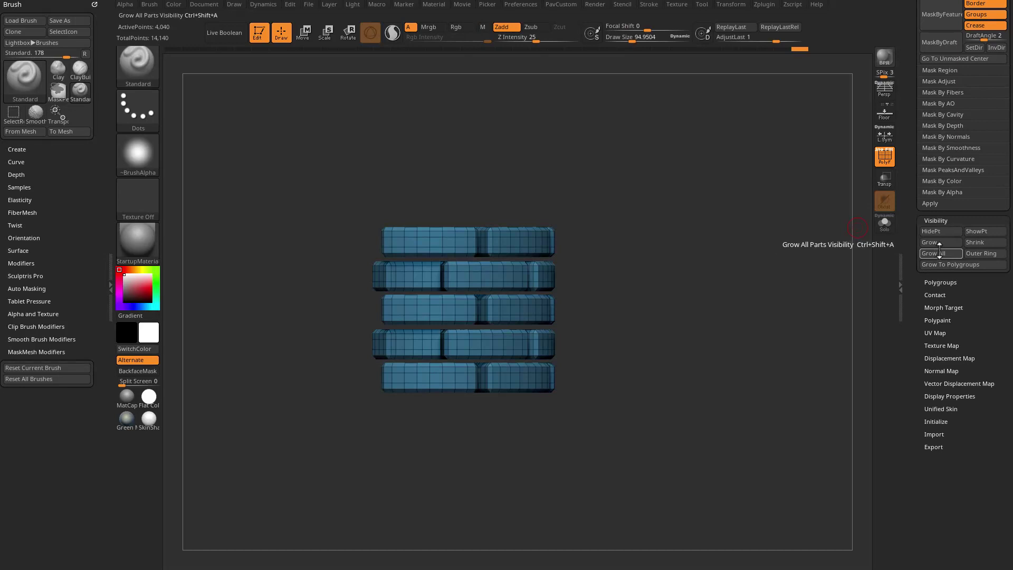
left_click(659, 242, "ctrl")
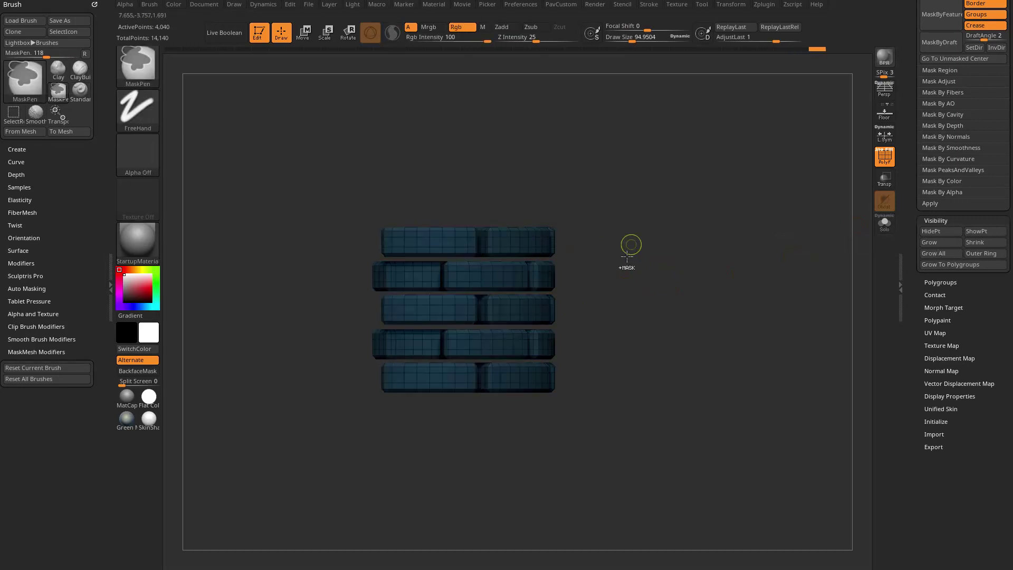
left_click(702, 259, "ctrl+shift")
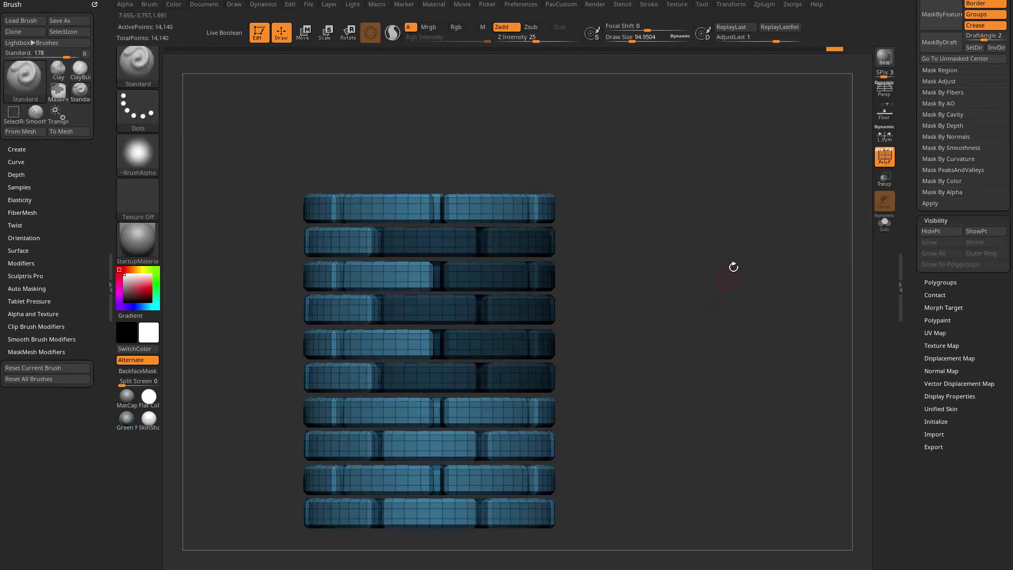
Invert the mask and move the unmasked bricks outward from the cylinder with the gizmo
left_click(736, 320, "ctrl")
key("w")
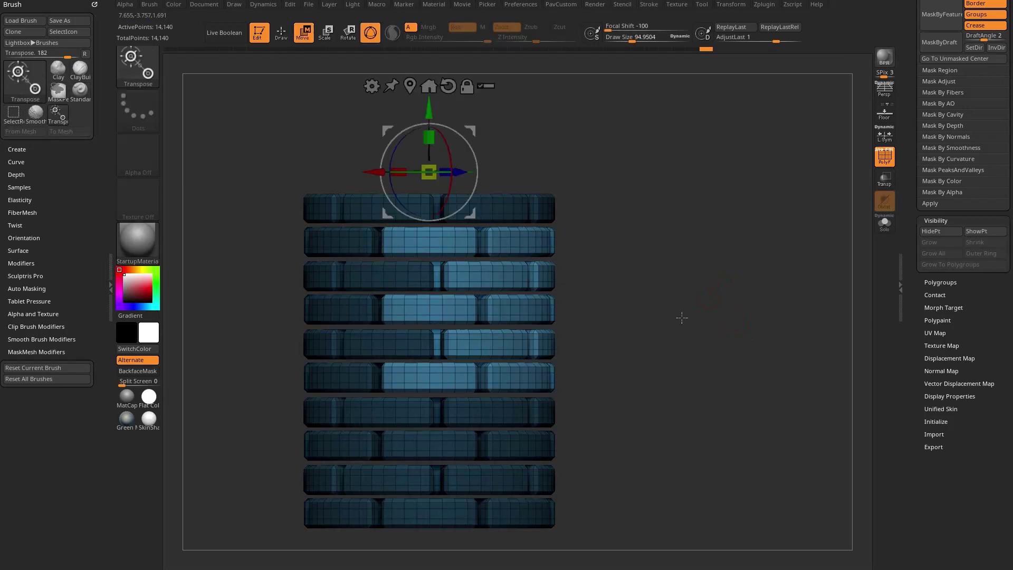
left_click(533, 272, "alt")
left_click_drag(576, 232, 690, 238)
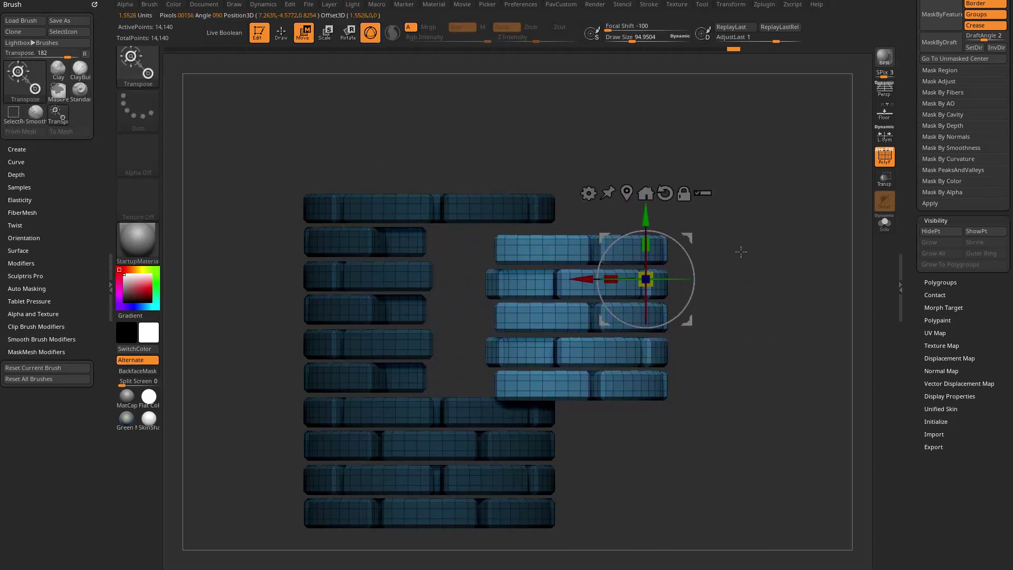
Undo the brick move, clear the mask, and return to Draw mode
key("ctrl+z")
left_click_drag(765, 295, 809, 336, "ctrl")
key("q")
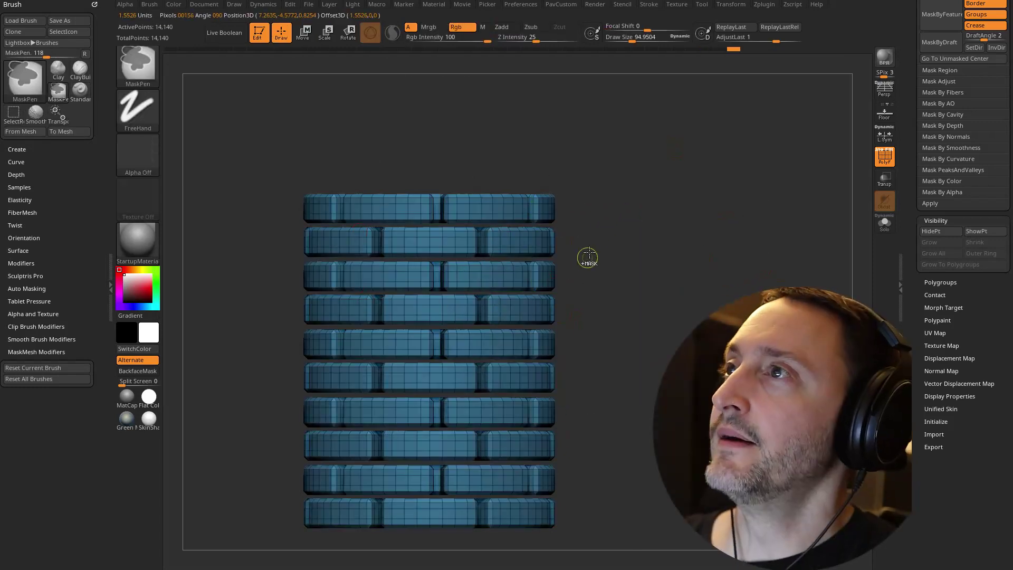
Mask the right ends of five upper brick rows and extend the mask to whole bricks with Grow All
left_click_drag(603, 232, 493, 370, "ctrl")
scroll(911, 270, "up", 6)
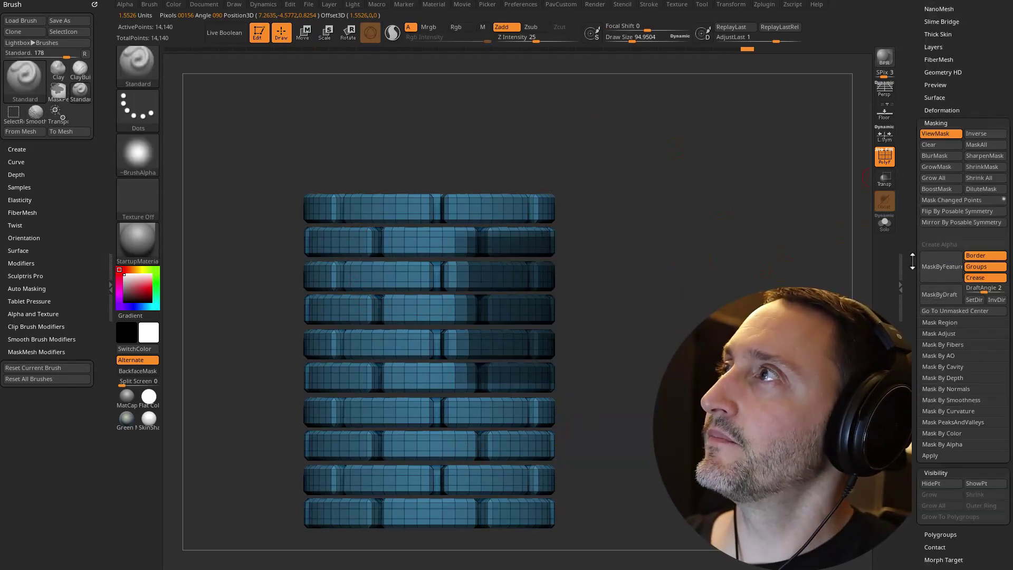
left_click(935, 296)
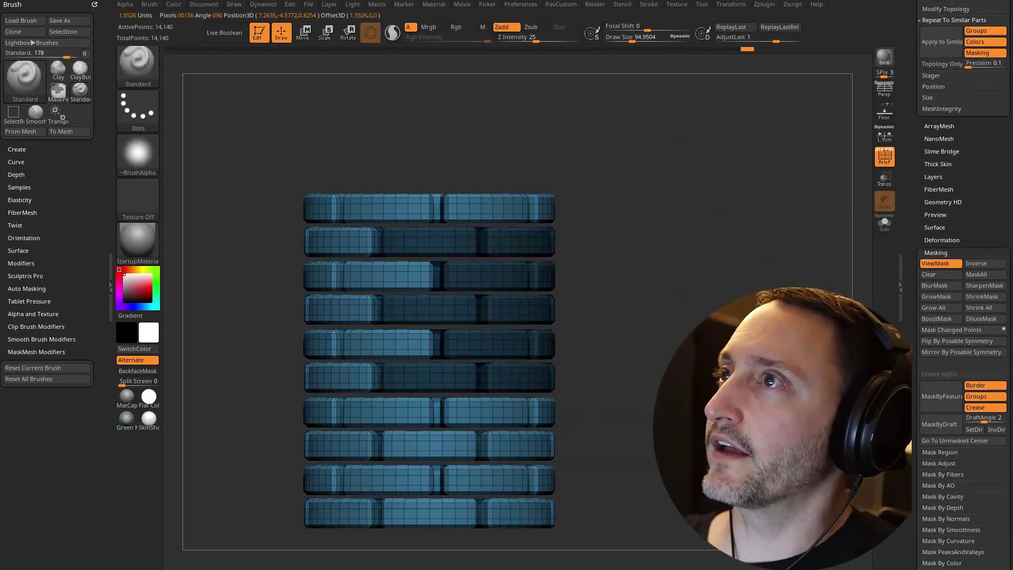
Invert the mask, try moving the unmasked bricks sideways with the gizmo, and undo the move
key("ctrl")
left_click(648, 290, "ctrl")
key("w")
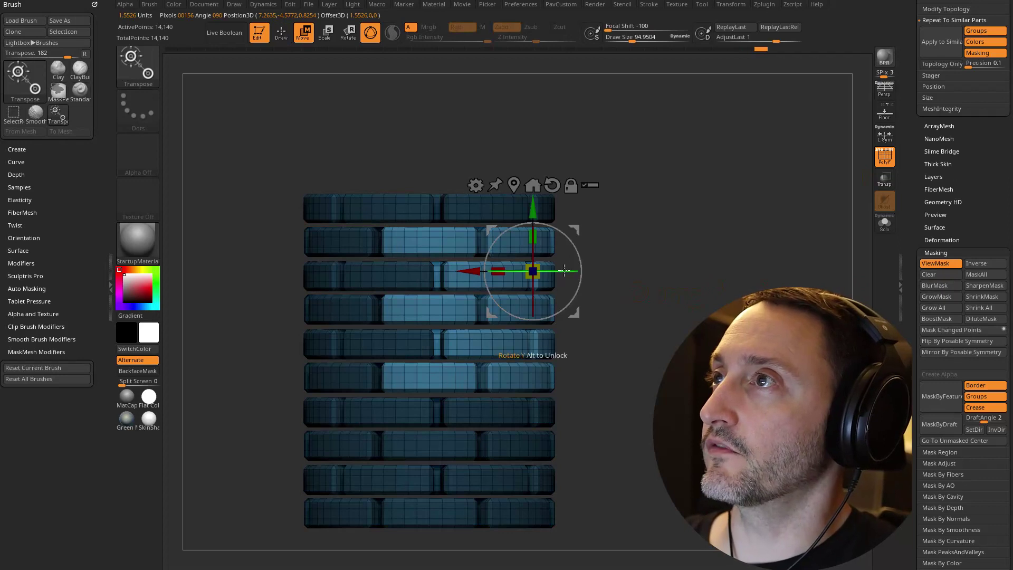
left_click_drag(580, 271, 485, 276)
key("ctrl+z")
key("ctrl+h")
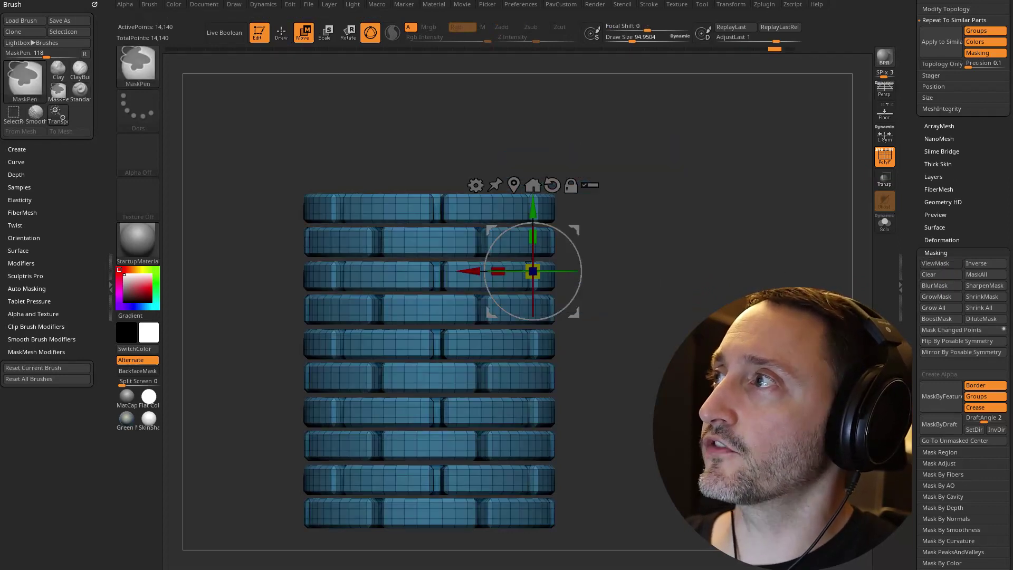
Mask the right ends of brick rows two to six, reduce the mask to fully covered bricks with Shrink All, and invert it
left_click_drag(613, 238, 436, 388, "ctrl")
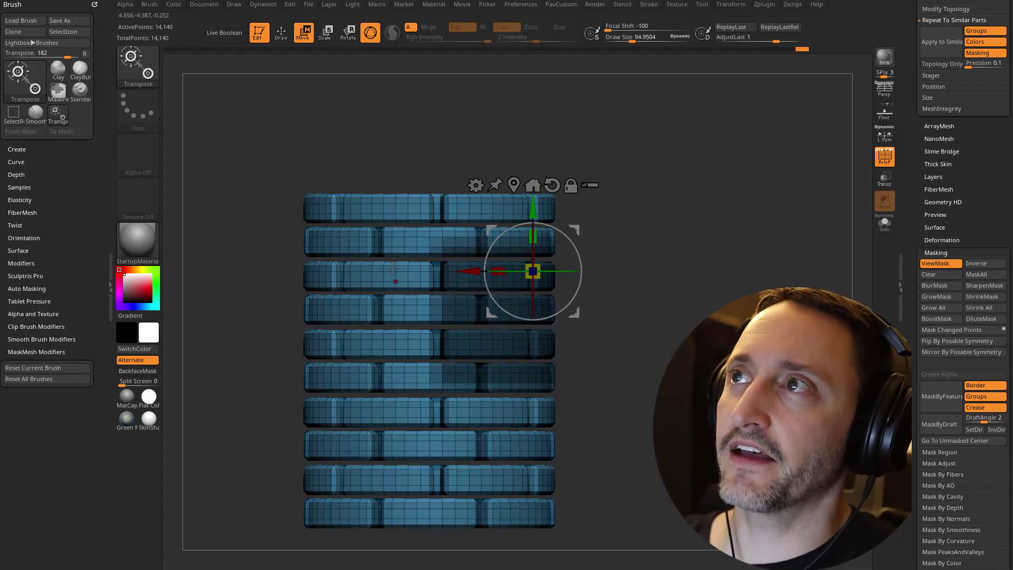
left_click(975, 307)
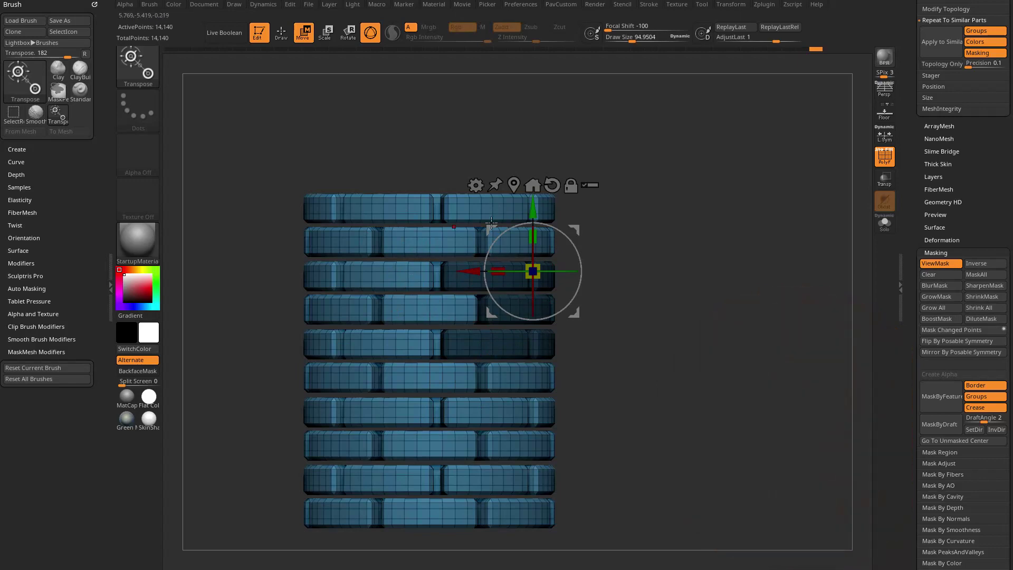
mouse_move(580, 242)
left_mouse_down()
mouse_move(412, 311)
mouse_move(398, 403)
mouse_move(670, 318)
left_mouse_up()
key("ctrl+i")
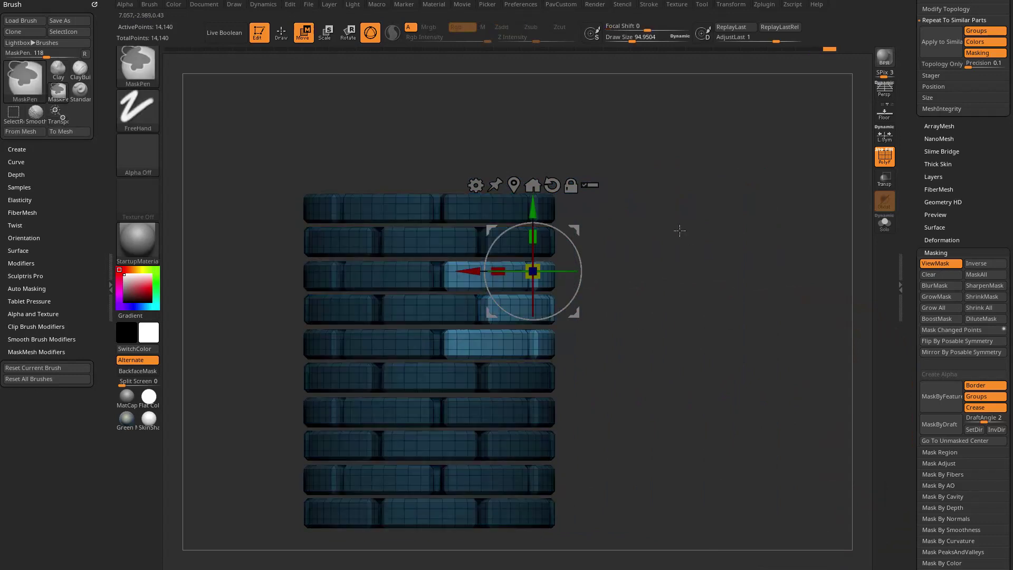
Try moving the unmasked bricks with the gizmo, undo the move, and clear the mask
left_click_drag(542, 249, 574, 265)
key("ctrl+z")
left_click_drag(743, 210, 806, 313, "ctrl")
Isolate the right-hand bricks of rows three to five as whole visible pieces, and show the full cylinder again
left_click_drag(640, 267, 495, 349, "ctrl+shift")
left_click(658, 338, "ctrl+shift")
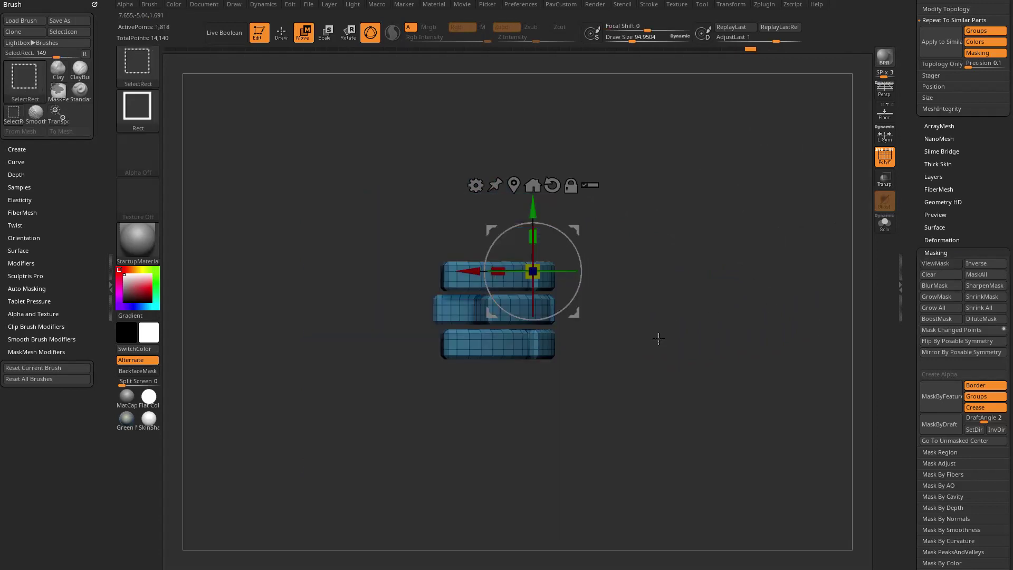
left_click(656, 291, "ctrl+shift")
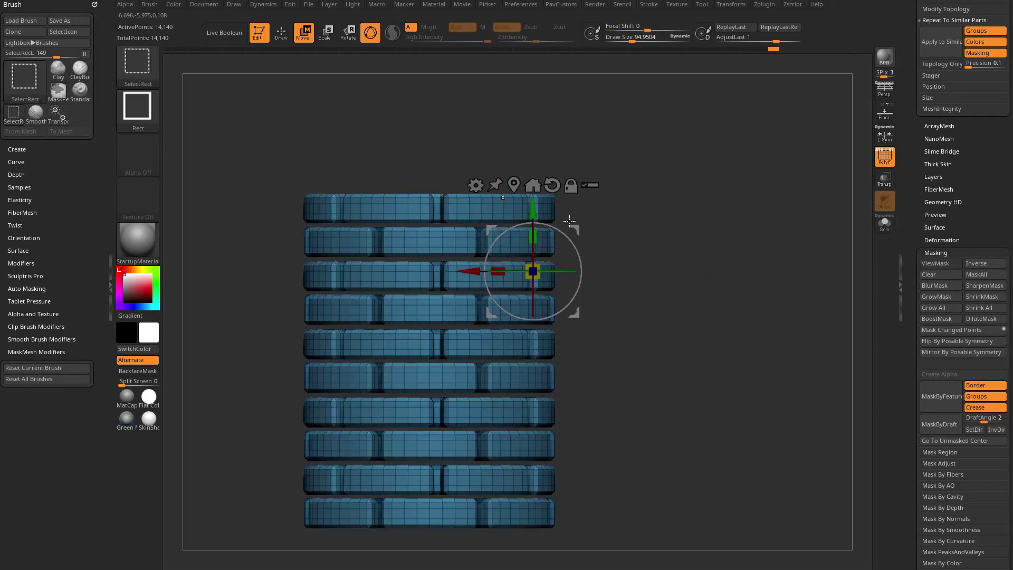
Mask the right-hand bricks of rows three to six whole with Grow All, invert the mask, and undo a trial gizmo move
mouse_move(618, 265)
left_mouse_down("ctrl")
mouse_move(452, 339)
mouse_move(430, 362)
left_mouse_up("ctrl")
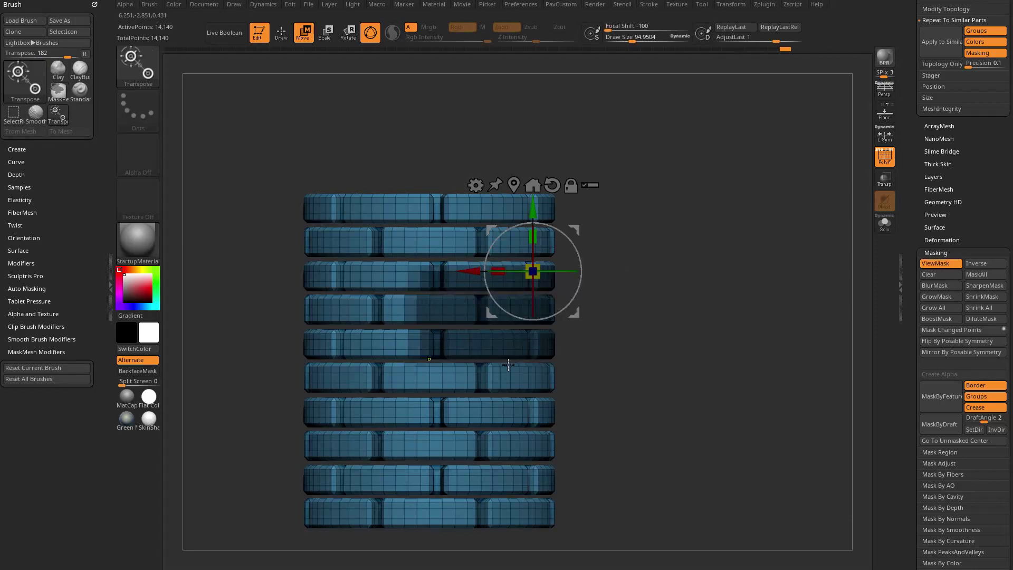
left_click(930, 309)
left_click_drag(469, 271, 523, 288)
key("ctrl+z")
left_click(718, 258, "ctrl")
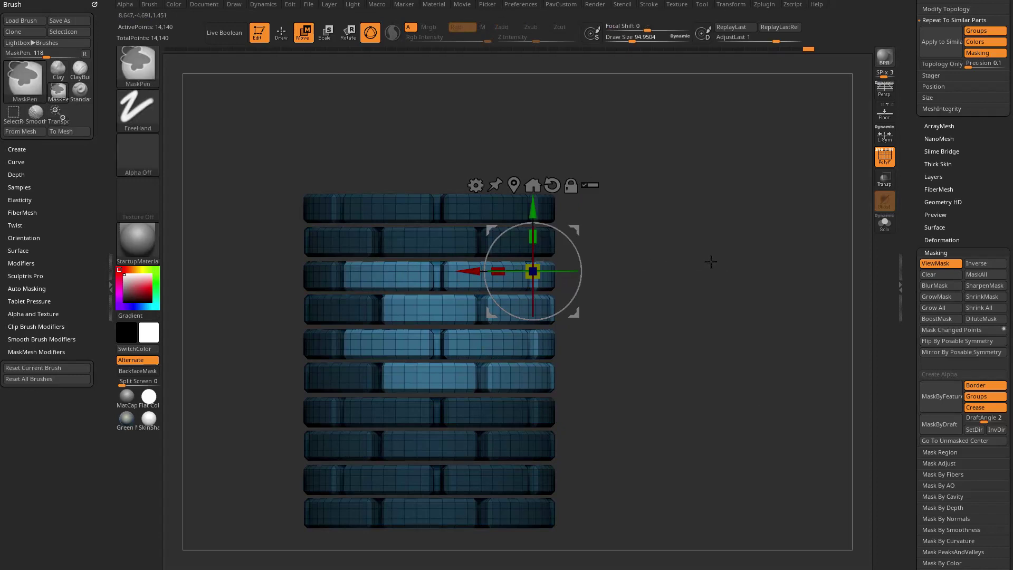
Remask the right side of rows two to six, reduce it to whole bricks with Shrink All, and move the bricks after inverting the mask
key("ctrl+h")
left_click_drag(663, 232, 398, 398, "ctrl")
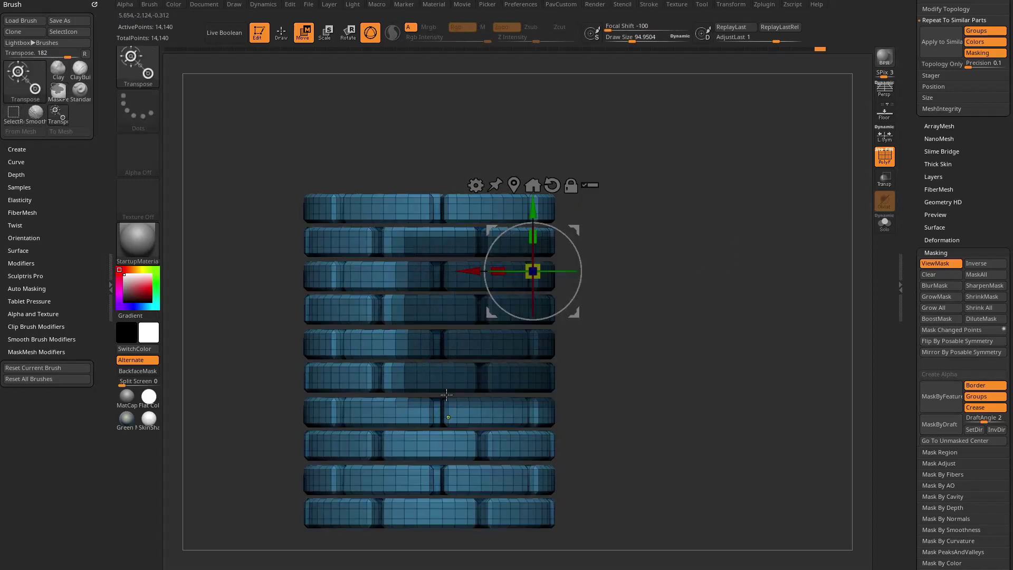
left_click(968, 307)
key("ctrl+i")
left_click_drag(508, 280, 631, 279)
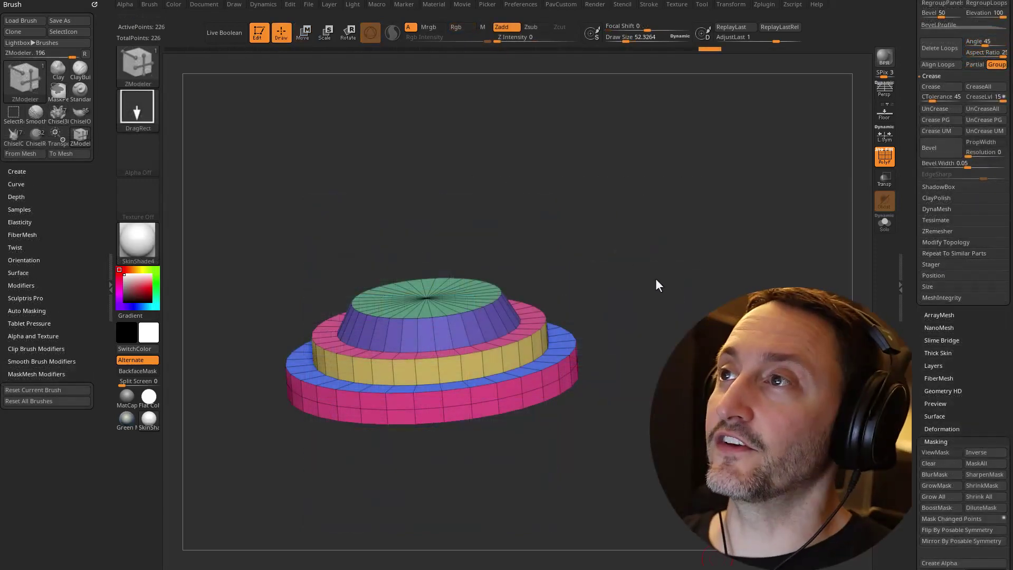
Bring up the Crease options for the stepped disc and collapse the Dynamic Subdiv and EdgeLoop sections
left_click_drag(656, 283, 703, 253)
scroll(918, 275, "up", 10)
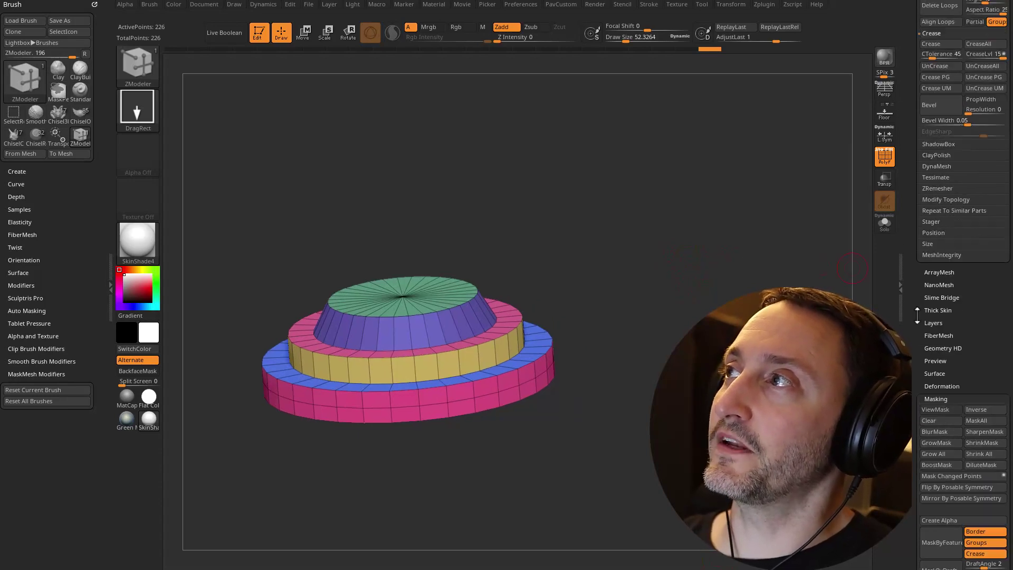
left_click_drag(912, 181, 923, 108)
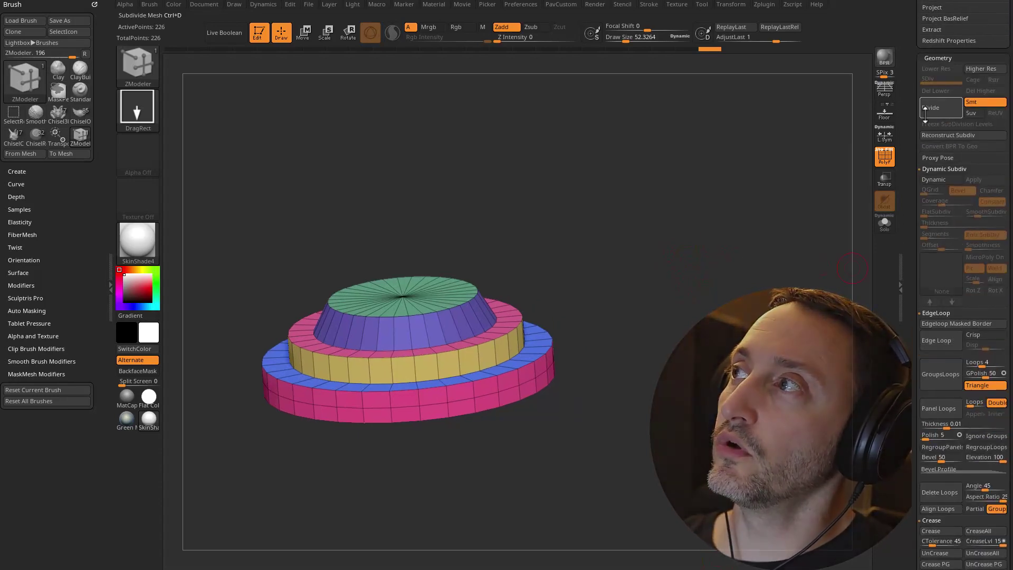
left_click(937, 170, "shift")
left_click(937, 181, "shift")
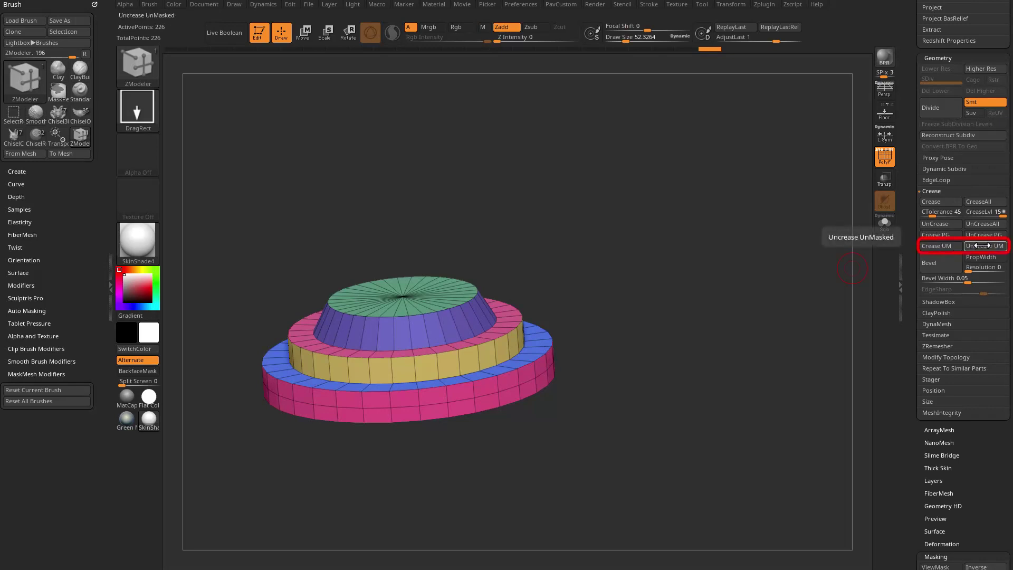
Mask the upper tiers of the stepped disc, check the mask from several angles, and clear it
left_click_drag(739, 300, 327, 224)
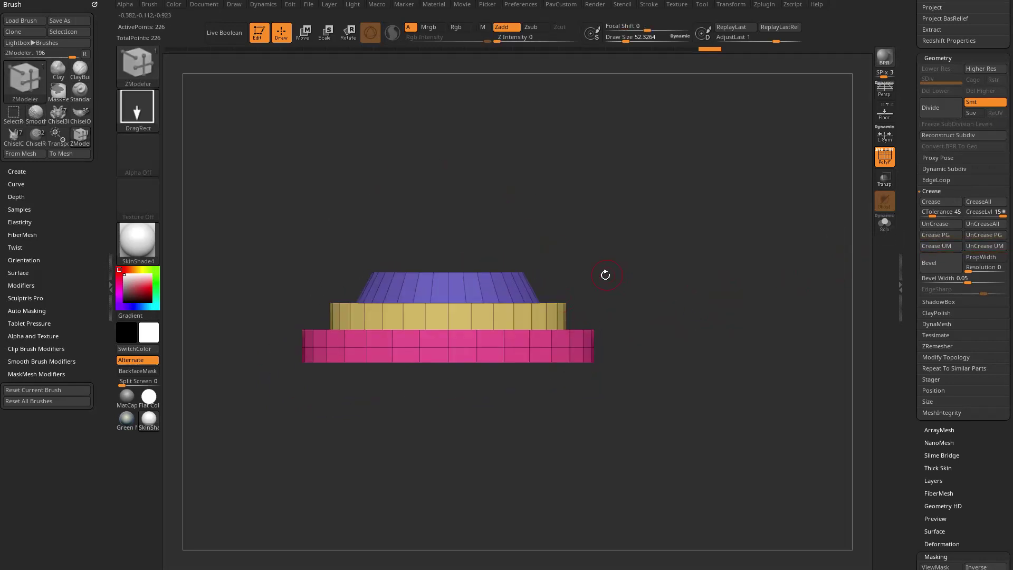
key("ctrl")
left_click_drag(587, 230, 288, 319)
key("ctrl")
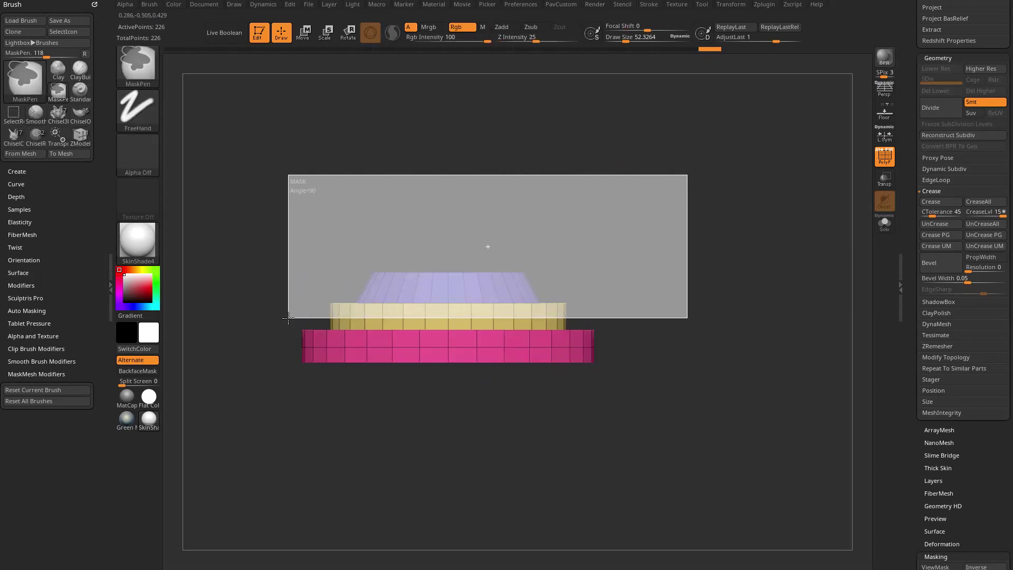
left_click(288, 318, "ctrl")
left_click_drag(611, 185, 687, 269)
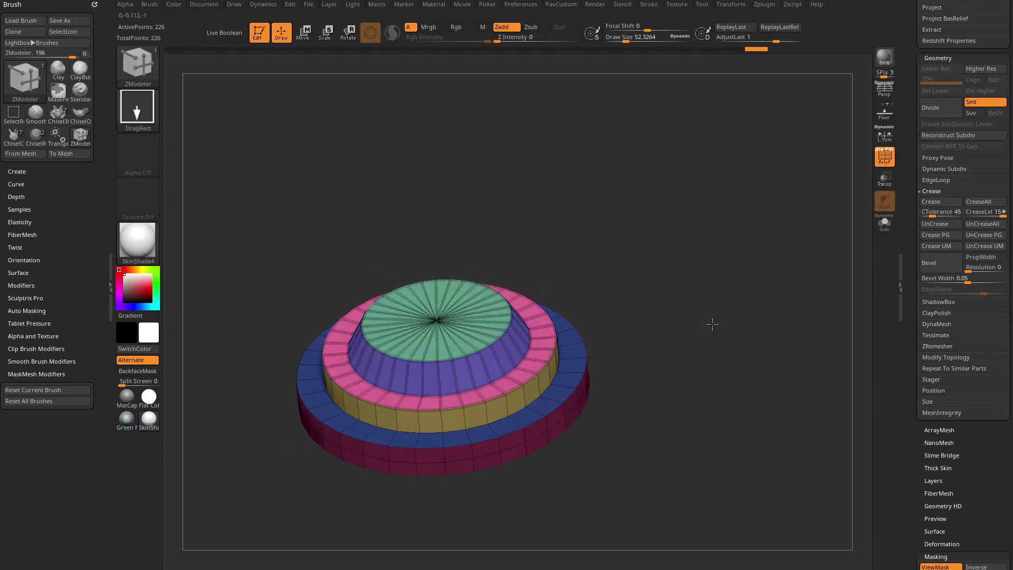
left_click_drag(712, 323, 859, 278)
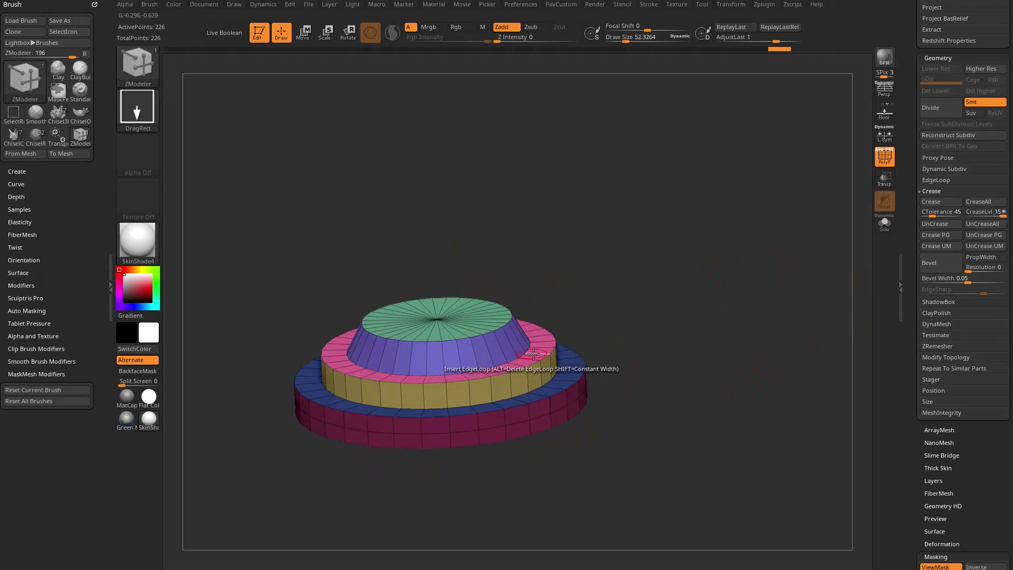
left_click_drag(696, 268, 782, 298)
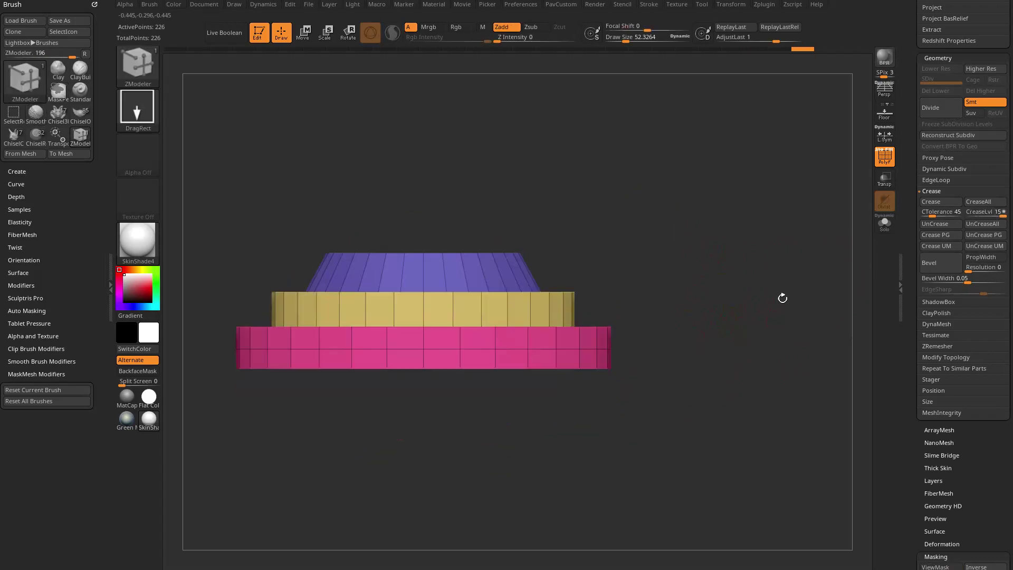
Mask everything except the bottom tier's middle edge loop, crease the unmasked loop with Crease UM, and clear the mask
mouse_move(645, 338)
left_mouse_down("ctrl")
mouse_move(388, 340)
mouse_move(200, 358)
left_mouse_up("ctrl")
left_click_drag(812, 221, 827, 262)
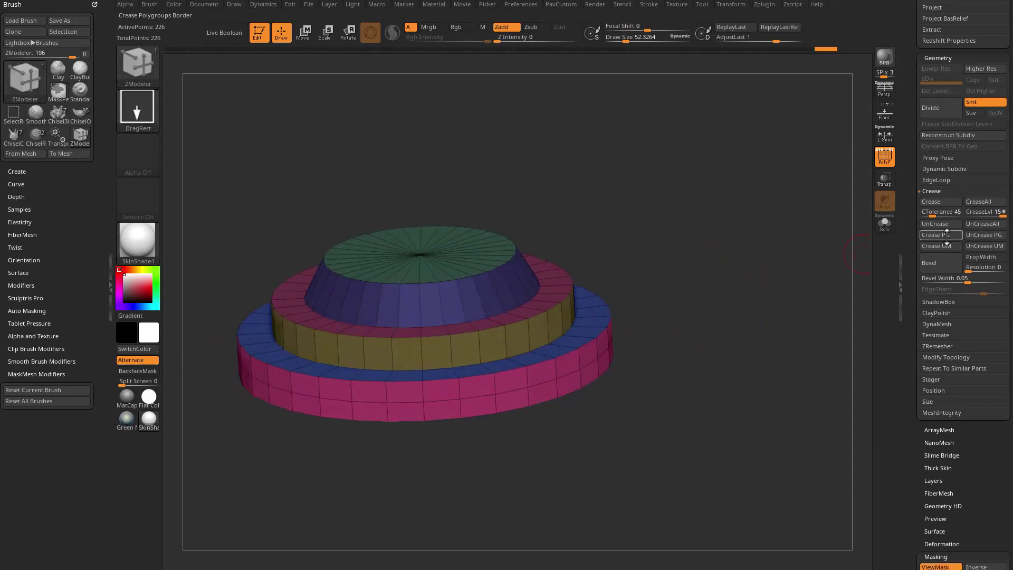
left_click(942, 245)
left_click_drag(697, 211, 735, 230, "alt")
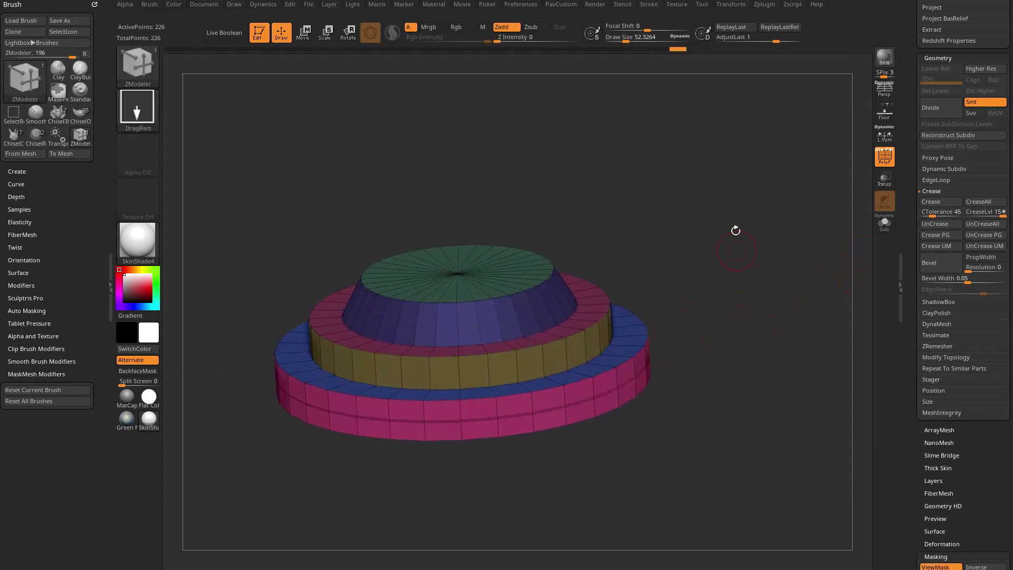
key("ctrl+h")
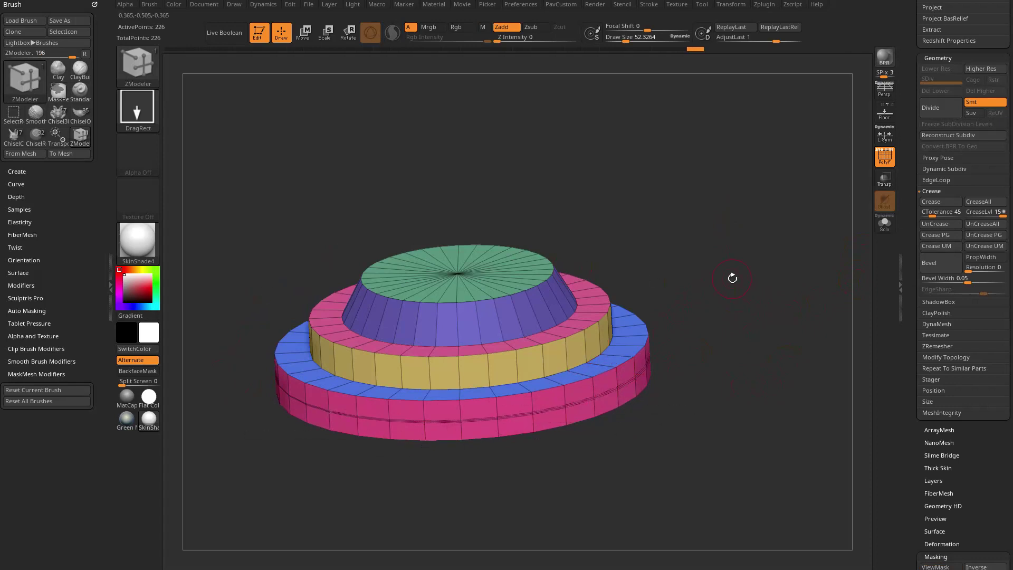
Undo the mask clearing, the middle loop's crease, and its mask
key("ctrl+z")
left_click(741, 315, "ctrl")
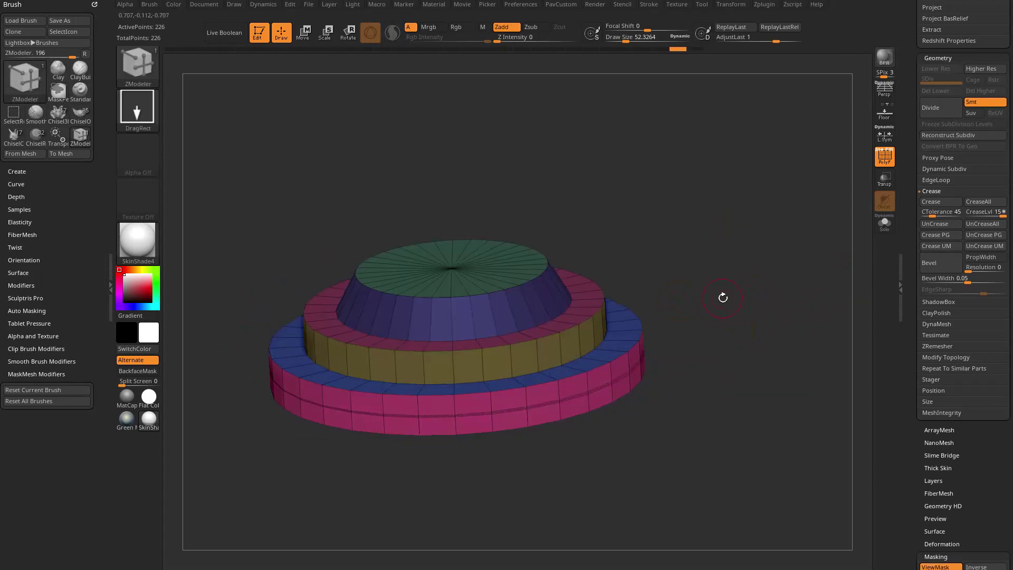
key("ctrl+z")
Set the ZModeler edge action to Crease with EdgeLoop Complete as its target
key("space")
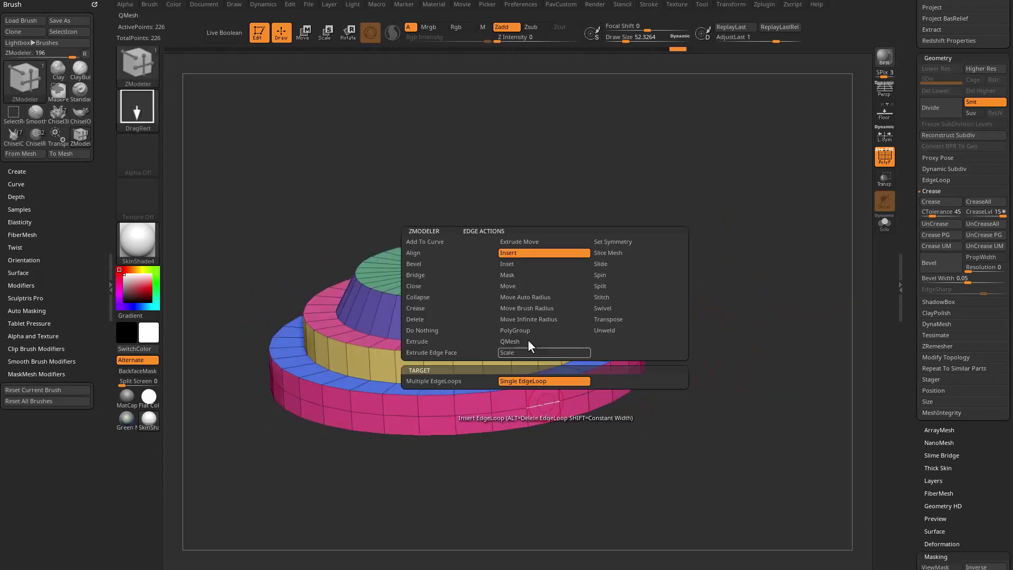
left_click(419, 309)
left_click(461, 391)
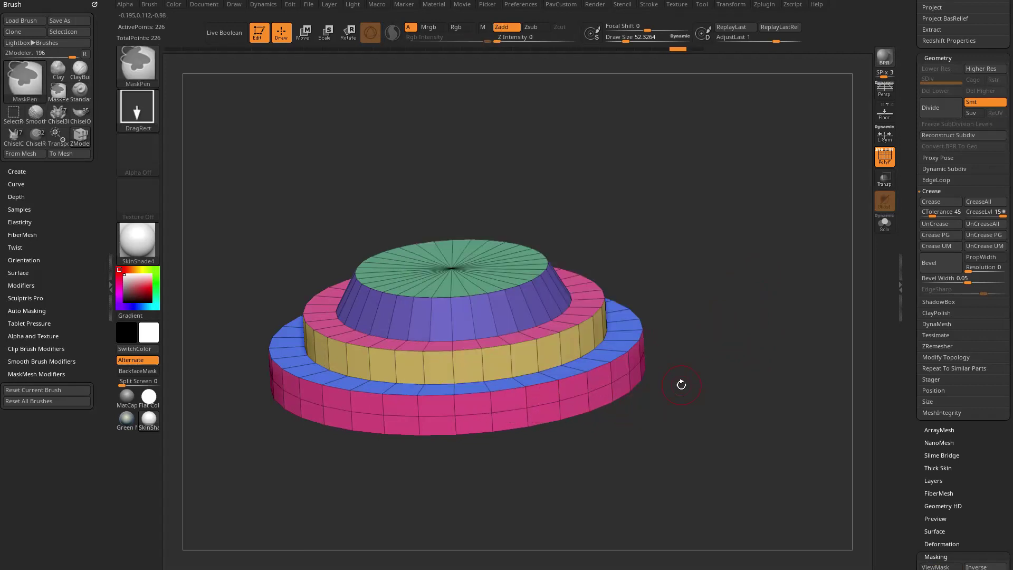
Set the ZModeler edge action to Mask, mask the bottom tier's upper rim edge loop, invert the mask, and clear it
key("space")
type("Sc")
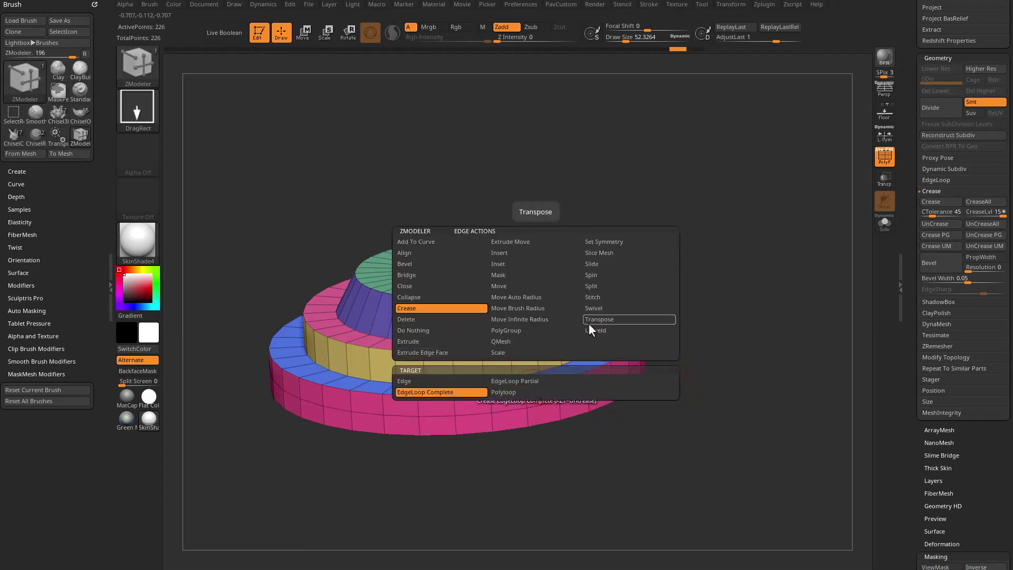
left_click(519, 277)
left_click(458, 391)
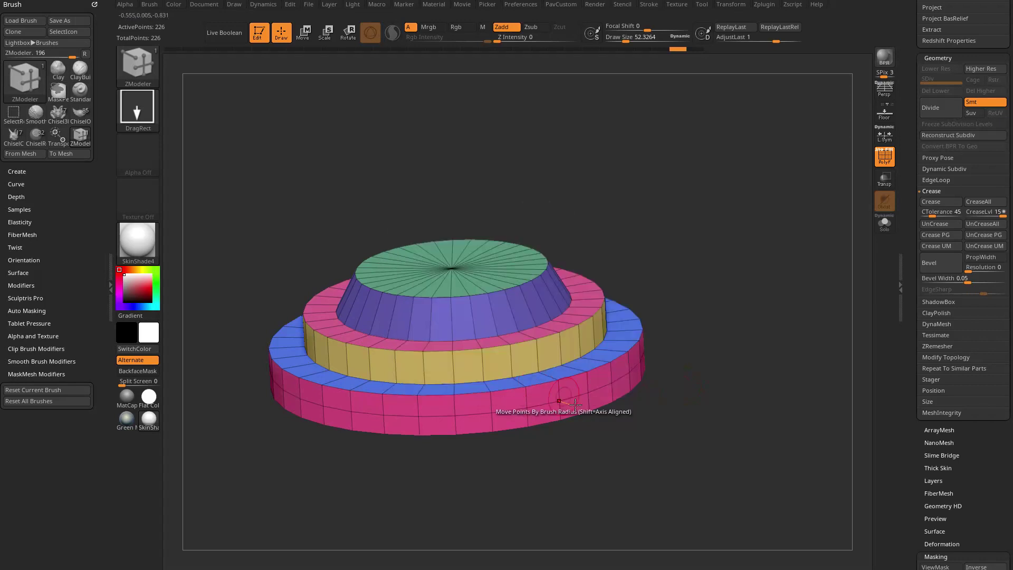
left_click(542, 393)
left_click(768, 406, "ctrl")
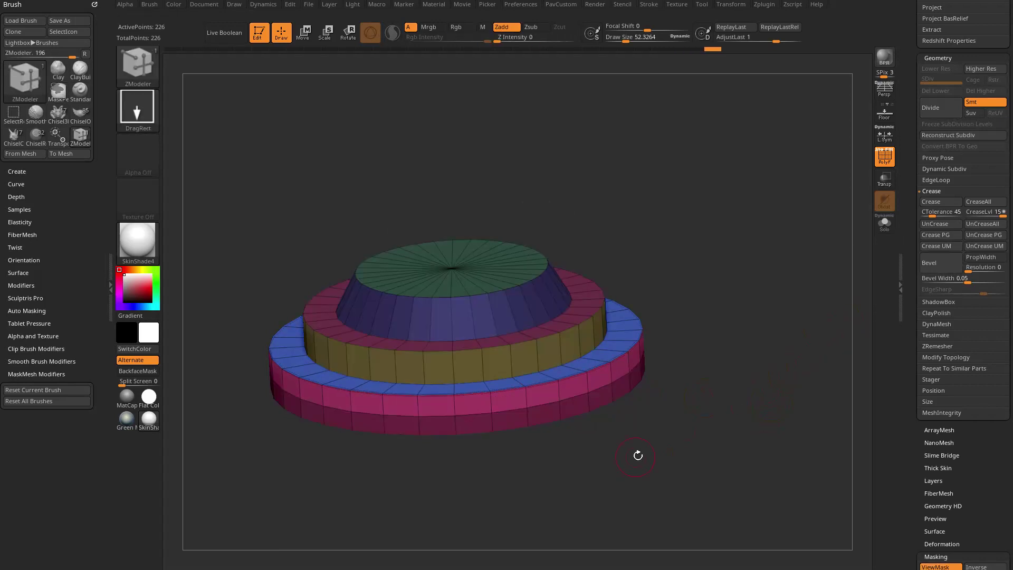
left_click_drag(719, 276, 759, 355, "ctrl")
Look through the masking options, expanding Mask By Normals and Mask By Cavity, and return to the Crease options
left_click_drag(905, 342, 915, 222)
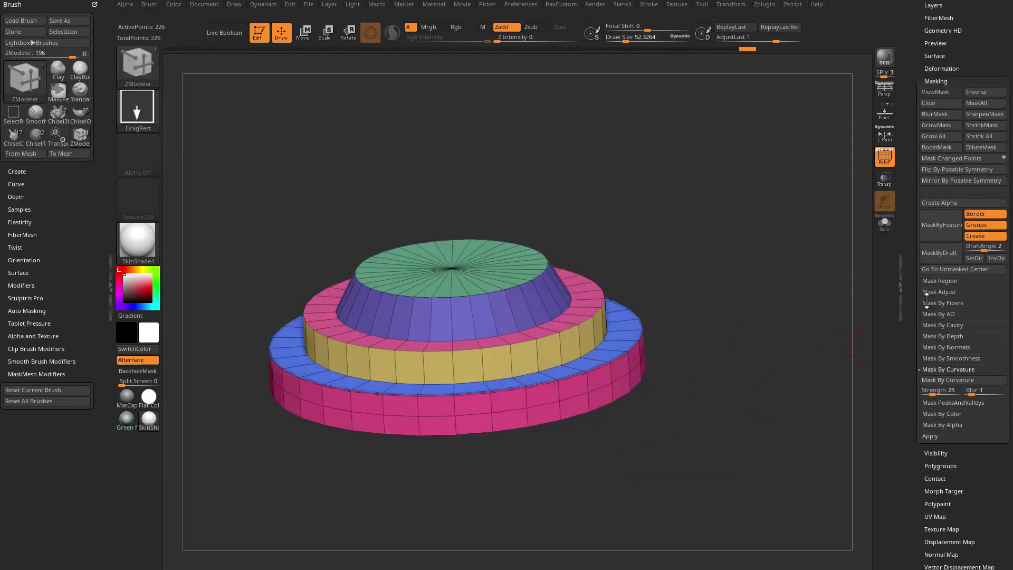
key("shift")
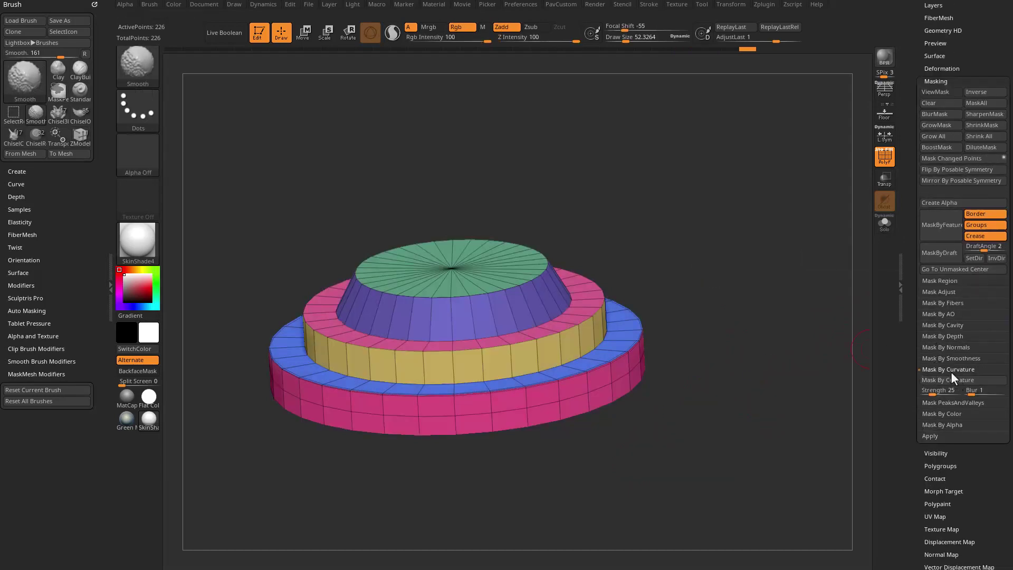
left_click(944, 347)
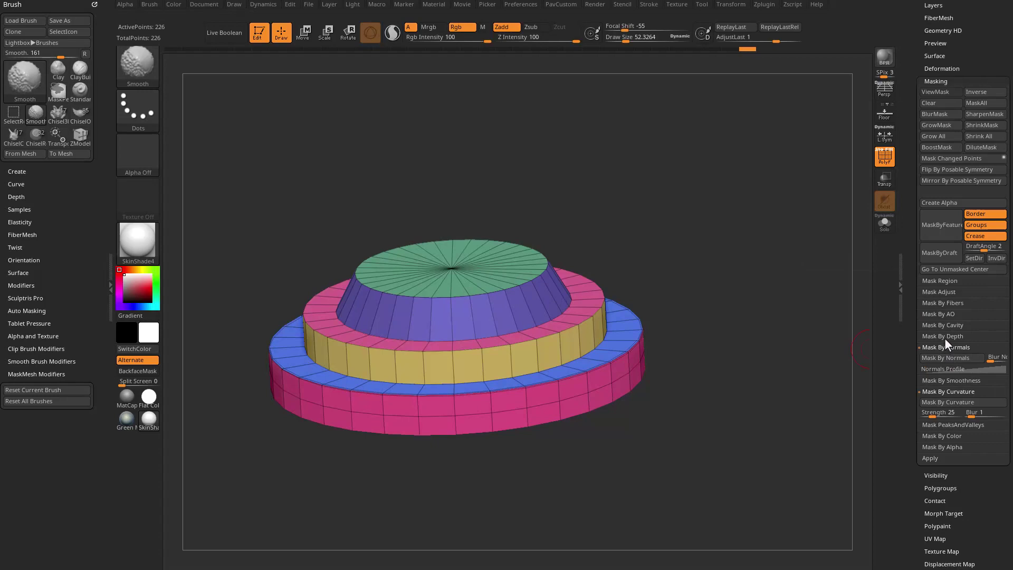
left_click(944, 326)
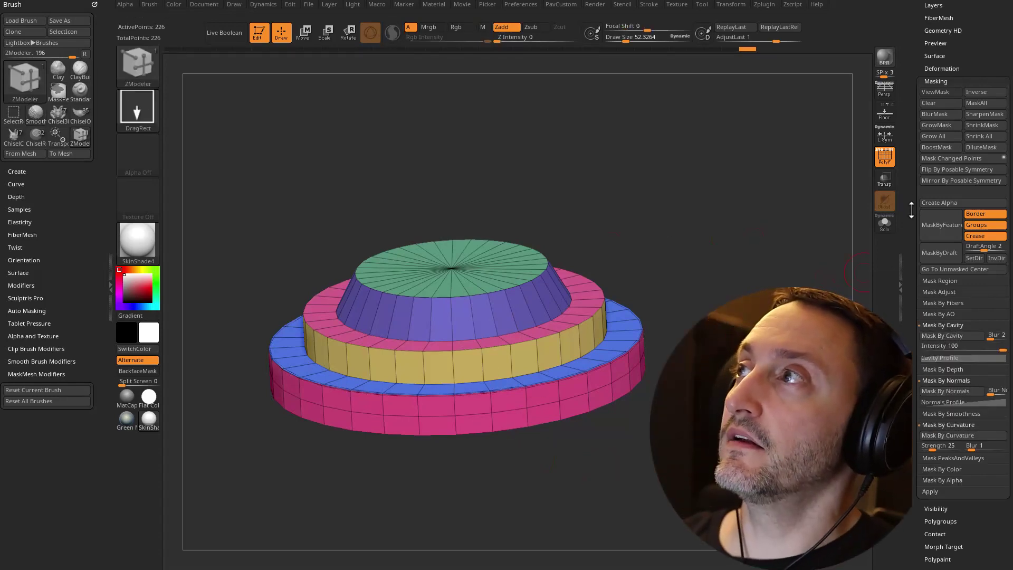
scroll(911, 209, "up", 8)
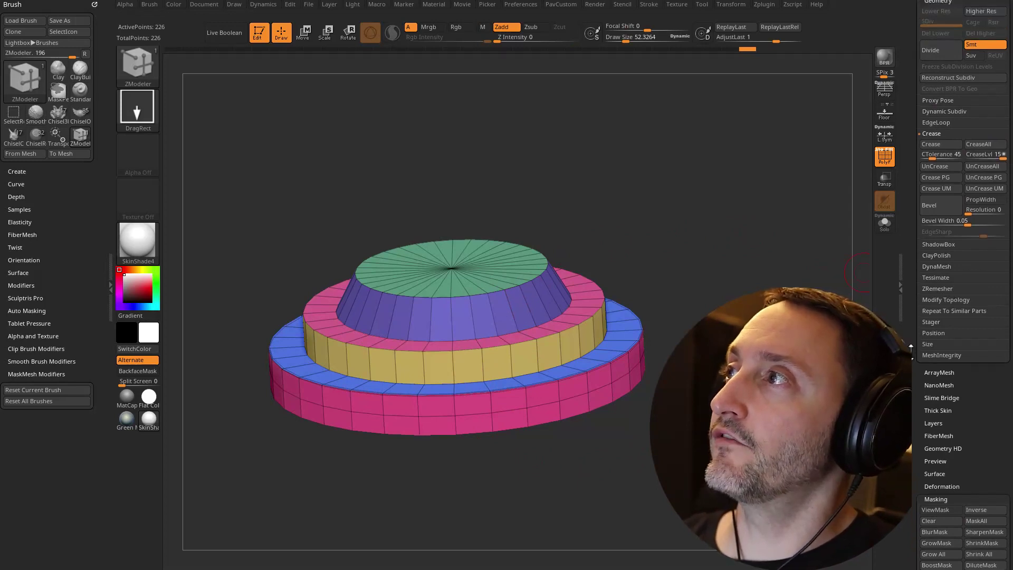
scroll(911, 348, "up", 1)
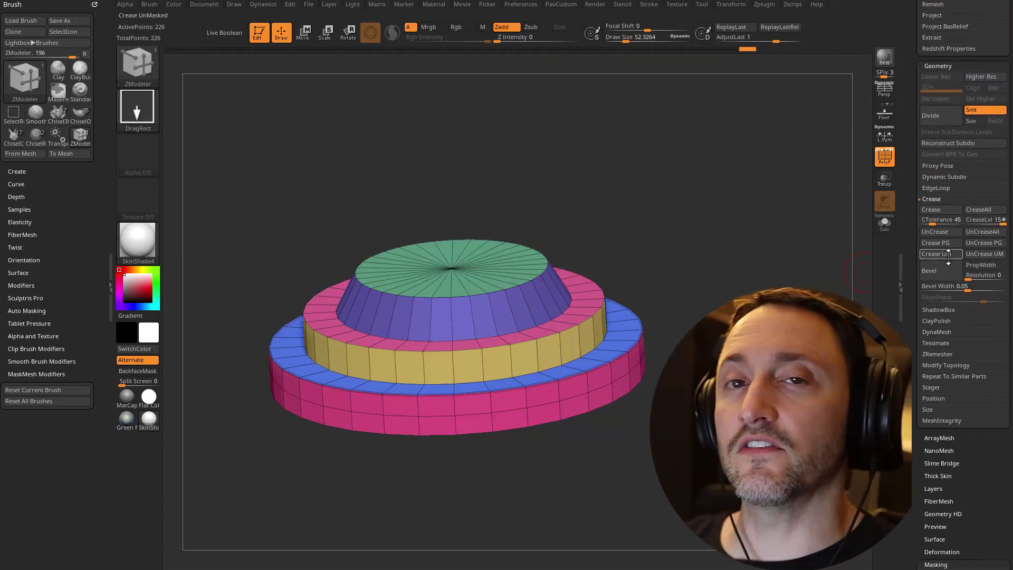
right_click_drag(844, 248, 751, 279, "ctrl")
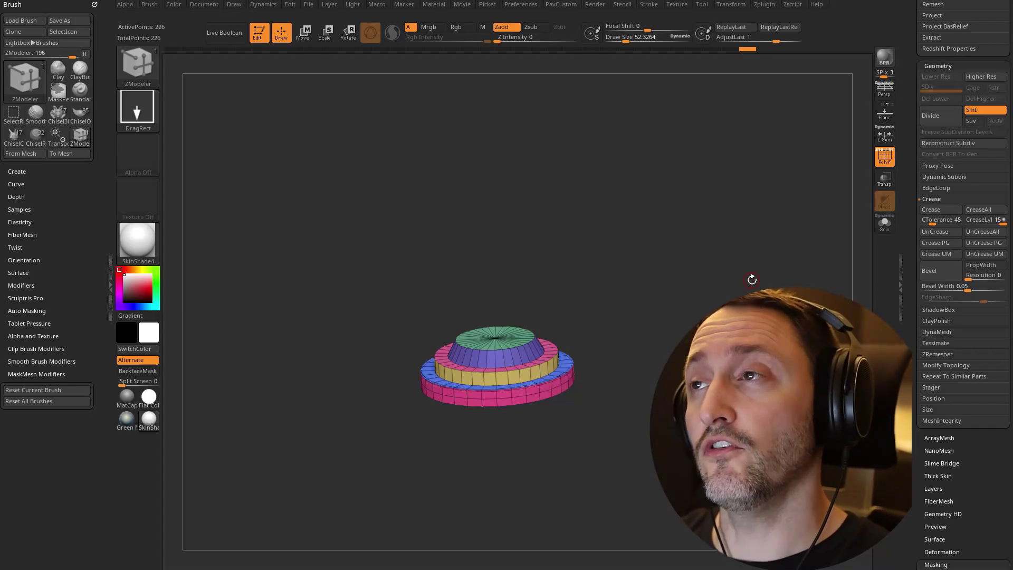
right_click_drag(695, 209, 767, 316, "ctrl")
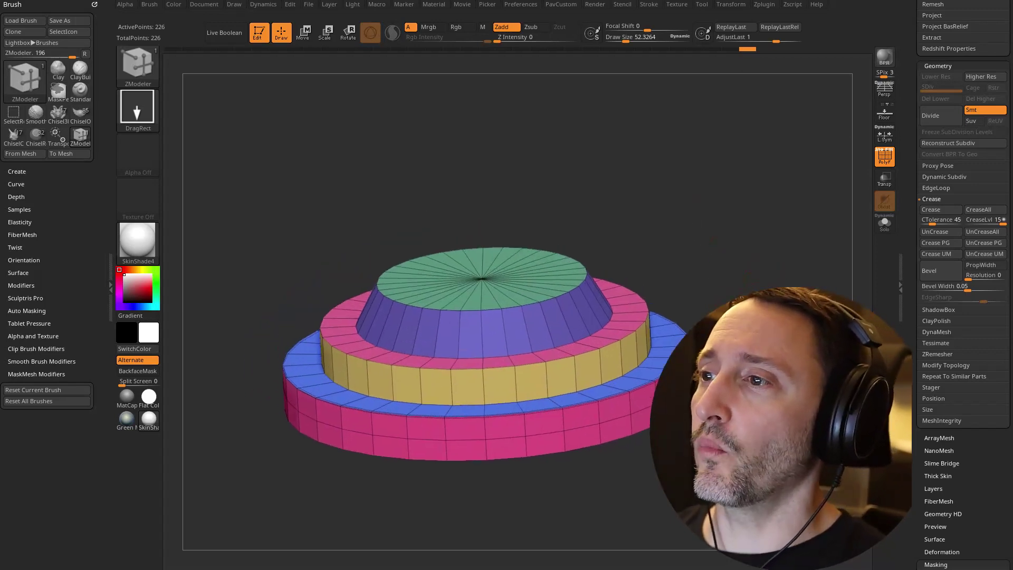